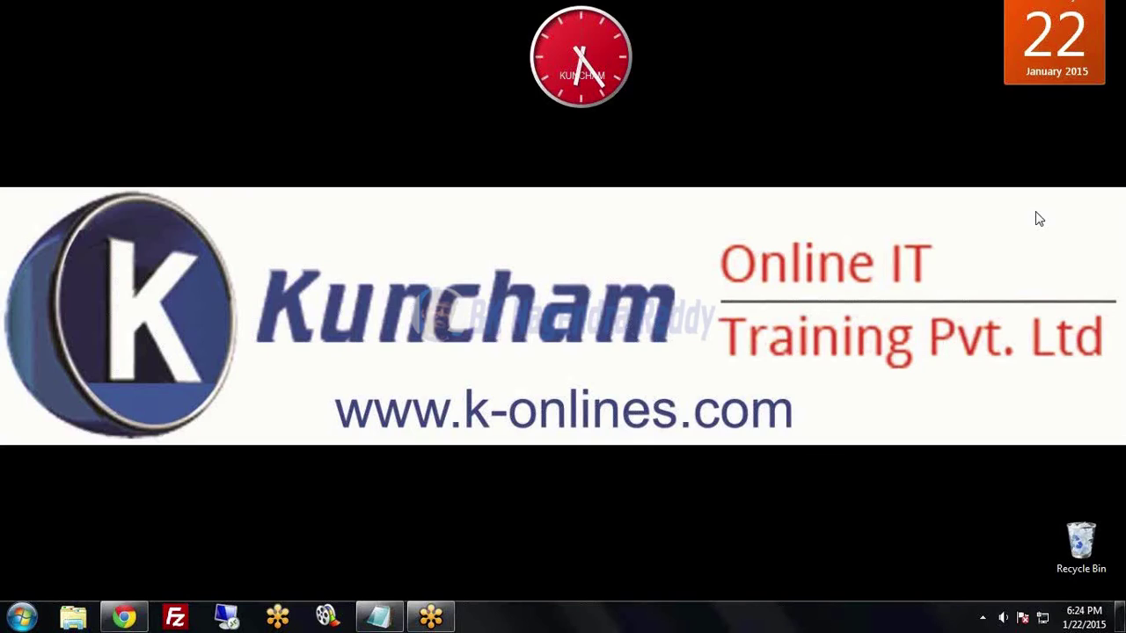
# Connect to the remote server at 122.175.41.18 and log on to Windows with the account password.
pyautogui.click(226, 621)
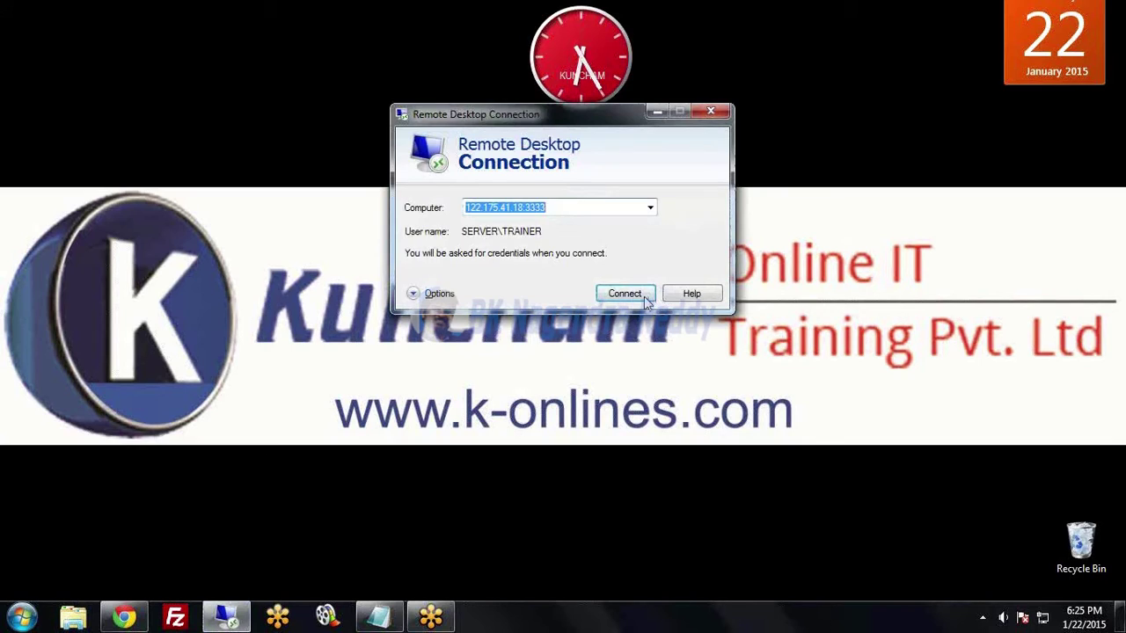
pyautogui.click(625, 294)
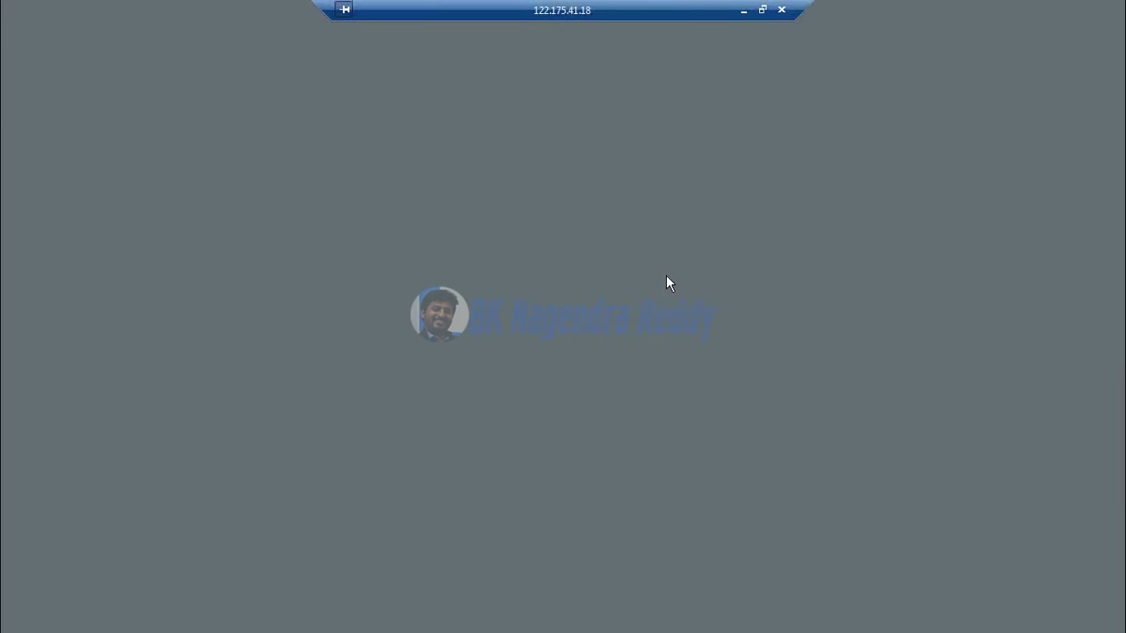
pyautogui.write('••••••')
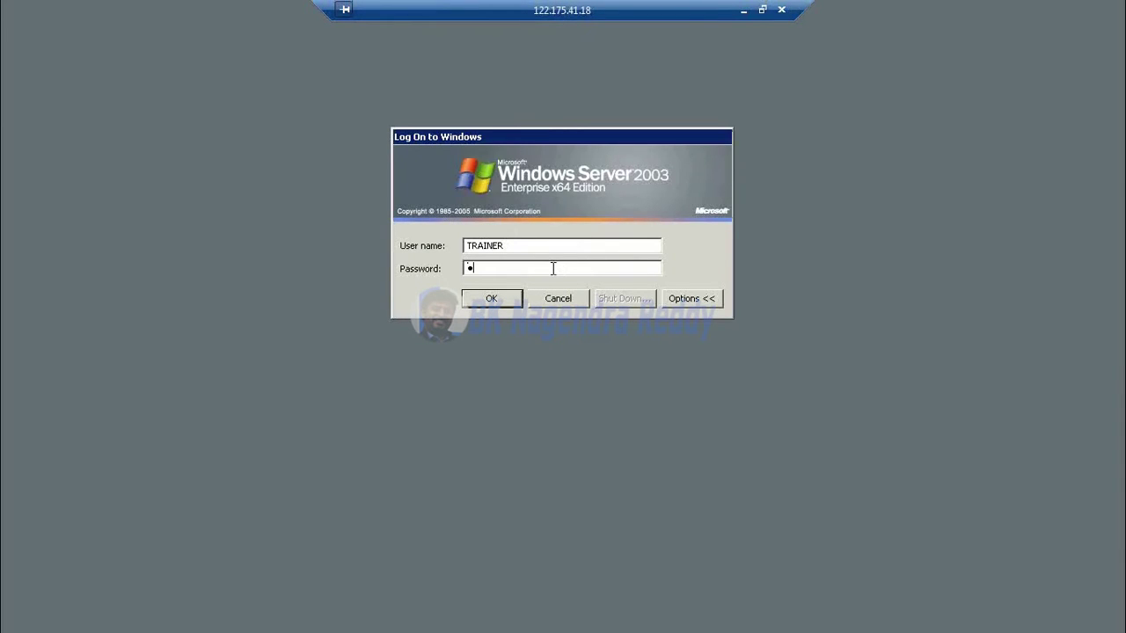
pyautogui.press('Return')
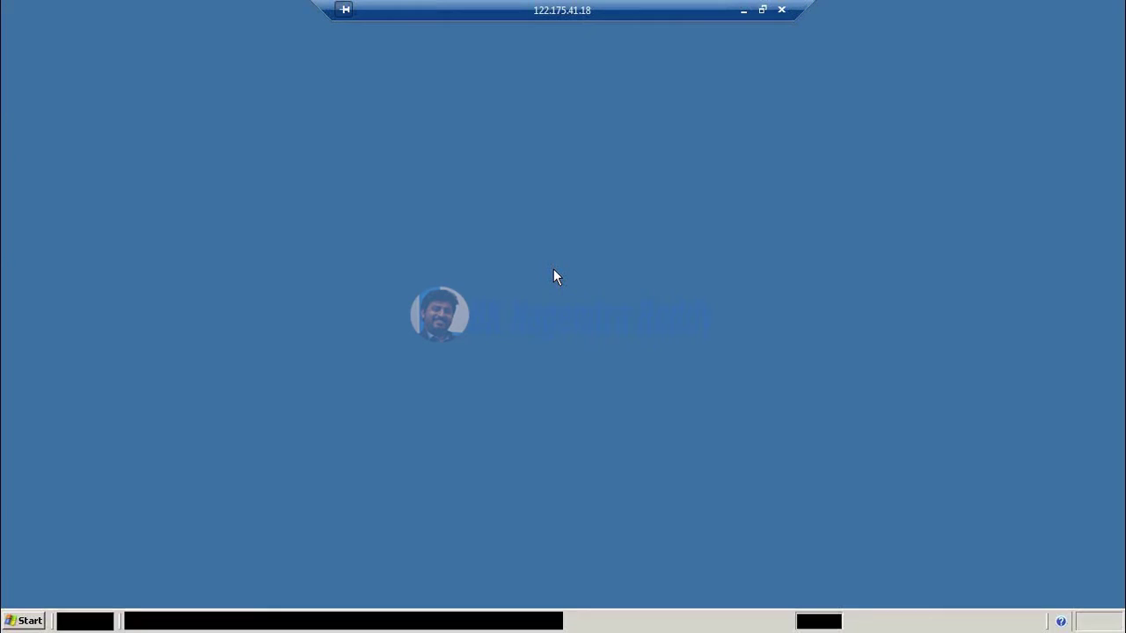
# Refresh the desktop, then close the Oracle SQL*Plus, terminal and K-ONLINES-SQL.doc windows.
pyautogui.rightClick(516, 193)
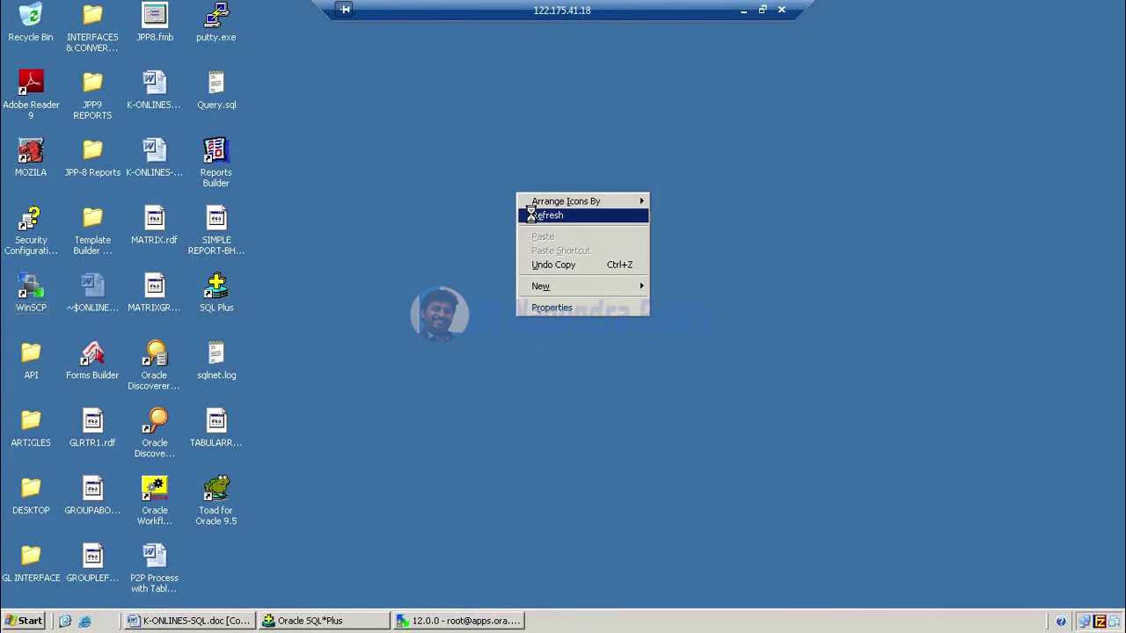
pyautogui.click(519, 218)
pyautogui.rightClick(312, 622)
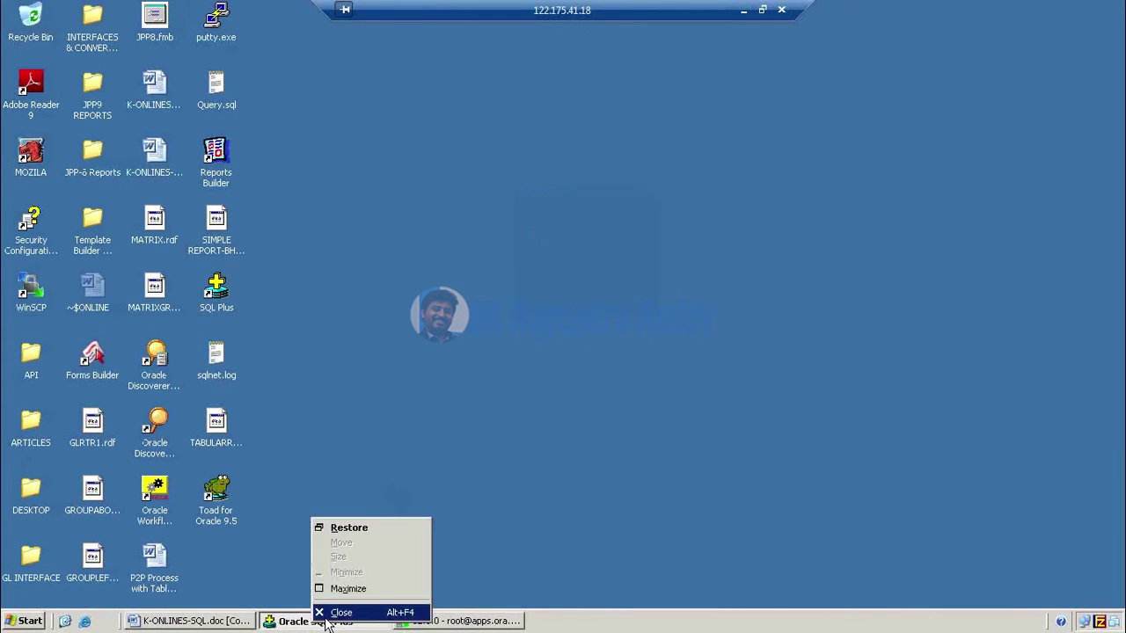
pyautogui.click(327, 608)
pyautogui.rightClick(337, 621)
pyautogui.click(330, 608)
pyautogui.rightClick(231, 621)
pyautogui.click(243, 608)
# Refresh the desktop icons several more times.
pyautogui.rightClick(508, 212)
pyautogui.click(520, 228)
pyautogui.rightClick(480, 155)
pyautogui.click(495, 179)
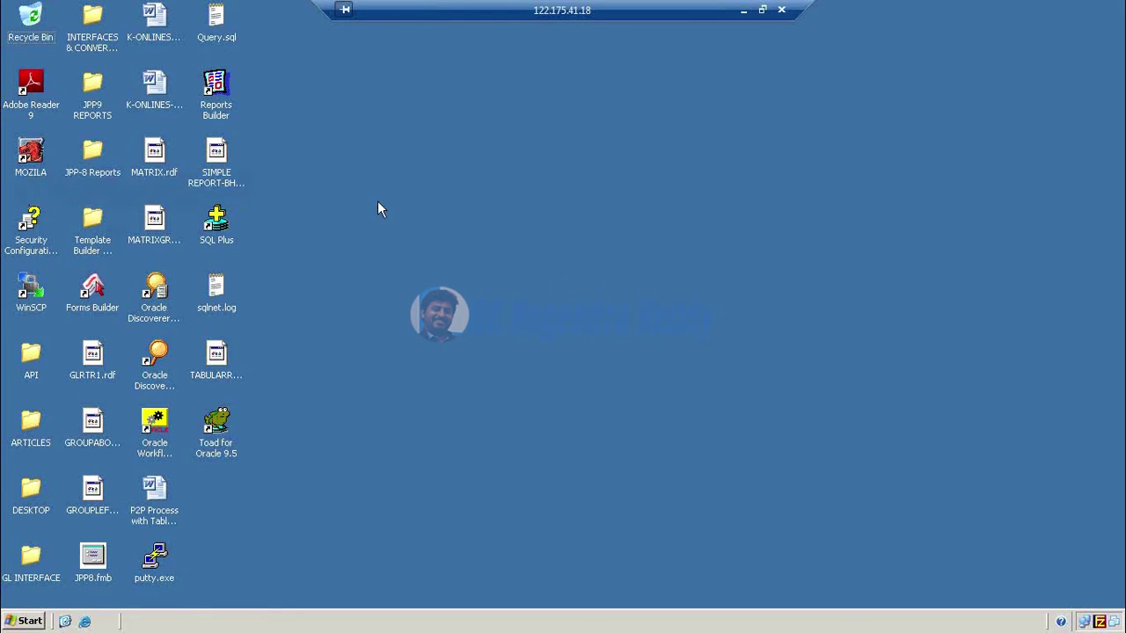
pyautogui.rightClick(395, 186)
pyautogui.click(414, 213)
# Launch Mozilla from the MOZILA desktop icon to load the apps.ora.com login page.
pyautogui.doubleClick(29, 156)
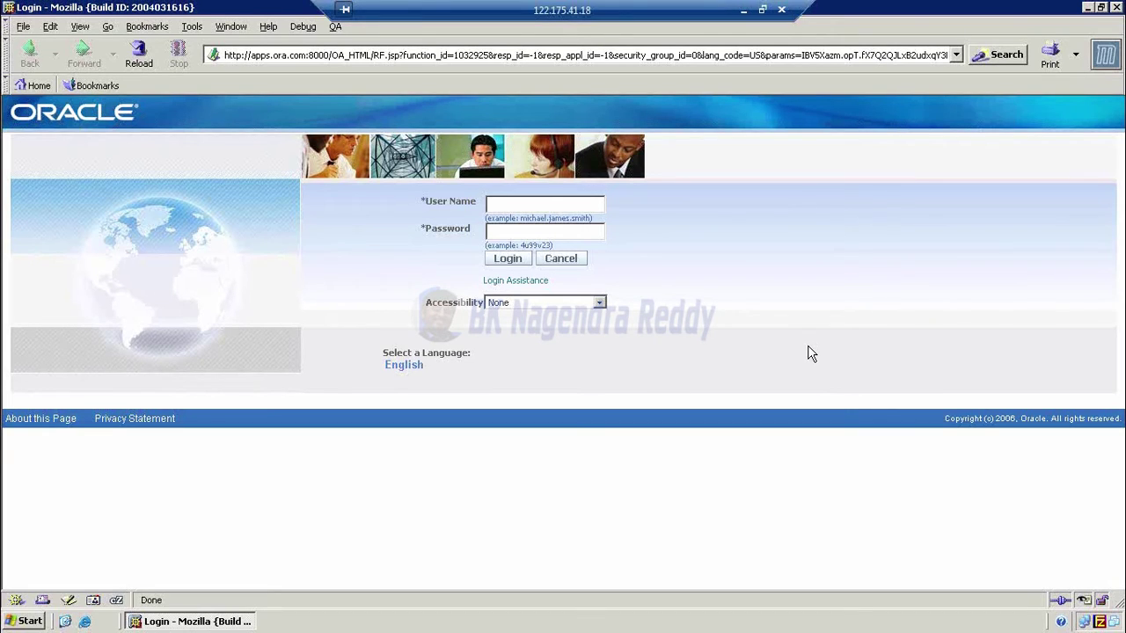
# Log in to Oracle Applications as user 'operations' with the account password.
pyautogui.write('operations')
pyautogui.click(505, 236)
pyautogui.click(506, 264)
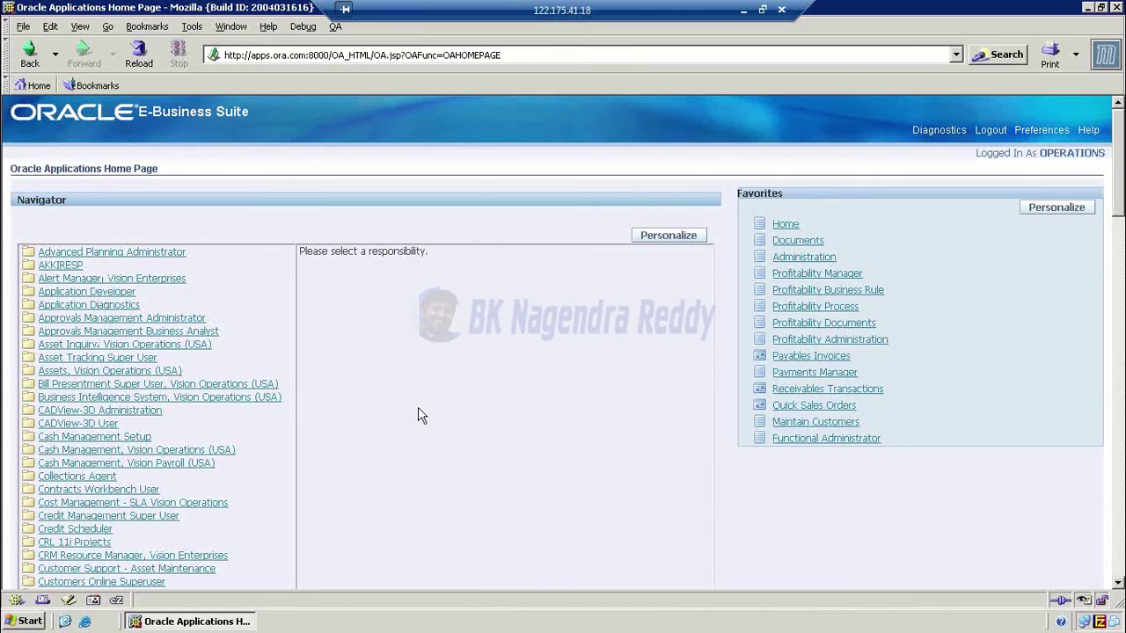
# Scroll the Navigator responsibility list down to the footer and back to the top.
pyautogui.scroll(-15, 418, 415)
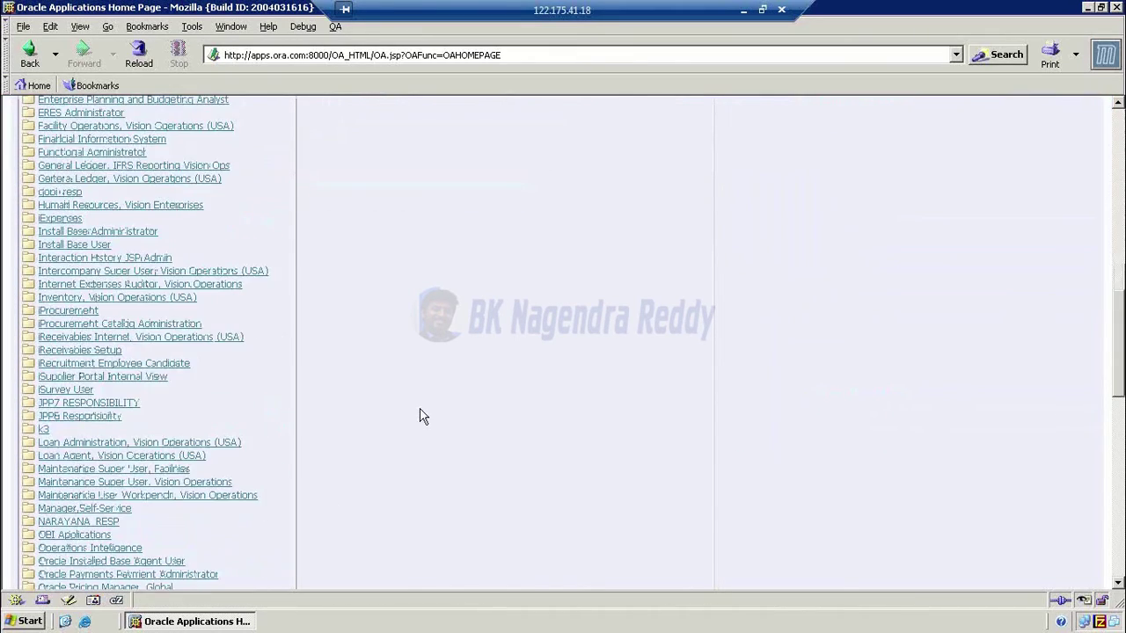
pyautogui.scroll(-20, 420, 415)
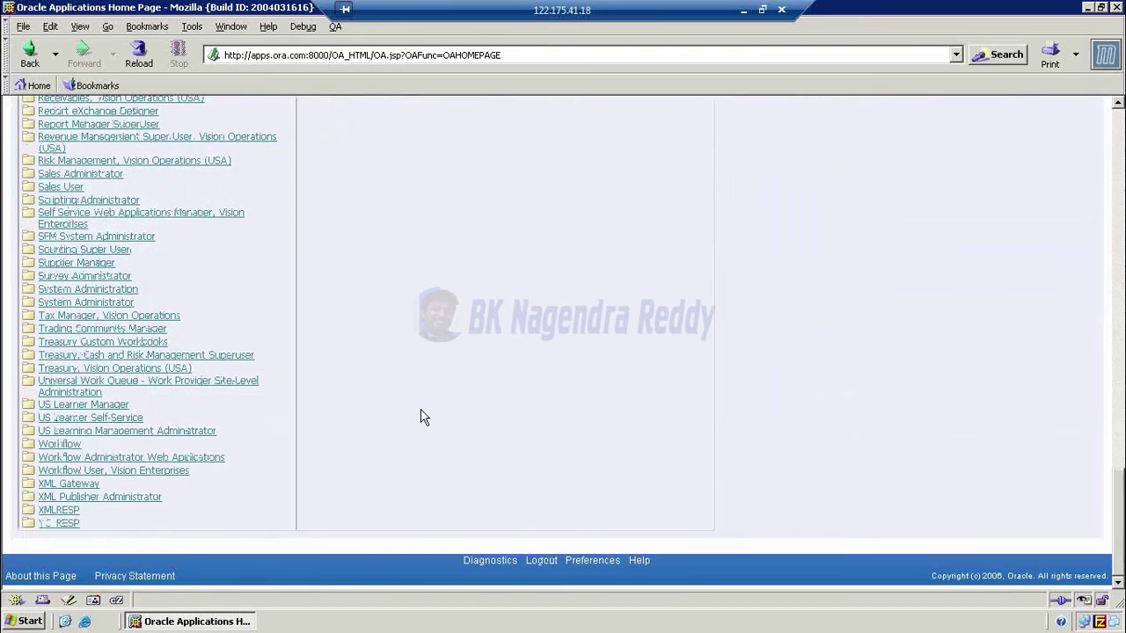
pyautogui.scroll(8, 420, 416)
pyautogui.scroll(20, 420, 417)
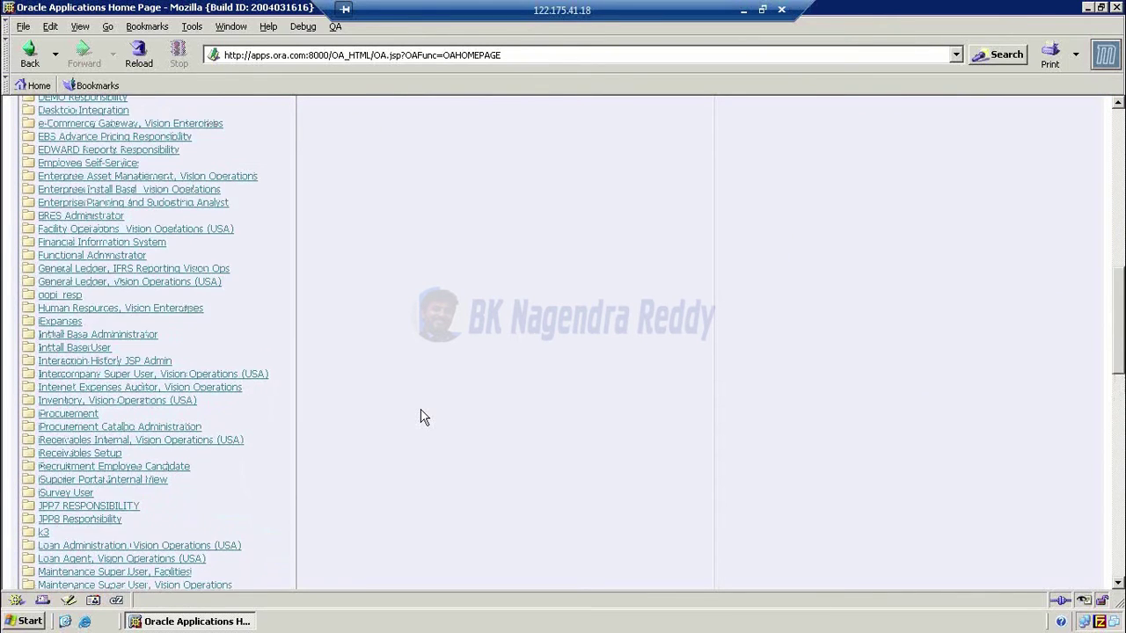
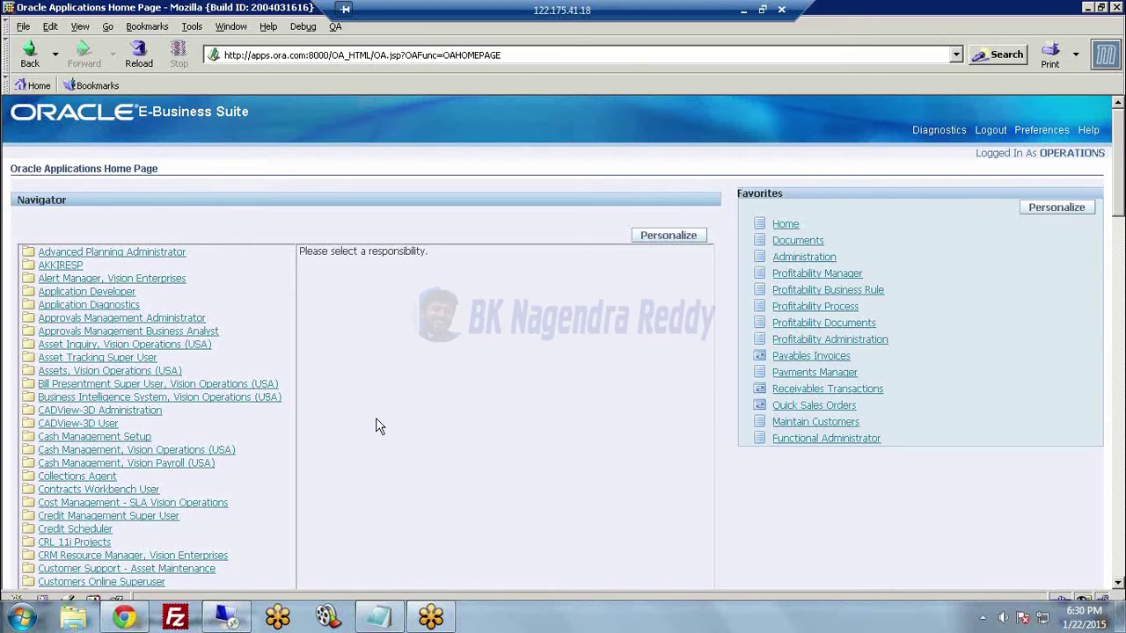
# Scroll the Navigator and expand the System Administrator responsibility's function list.
pyautogui.scroll(-10, 402, 360)
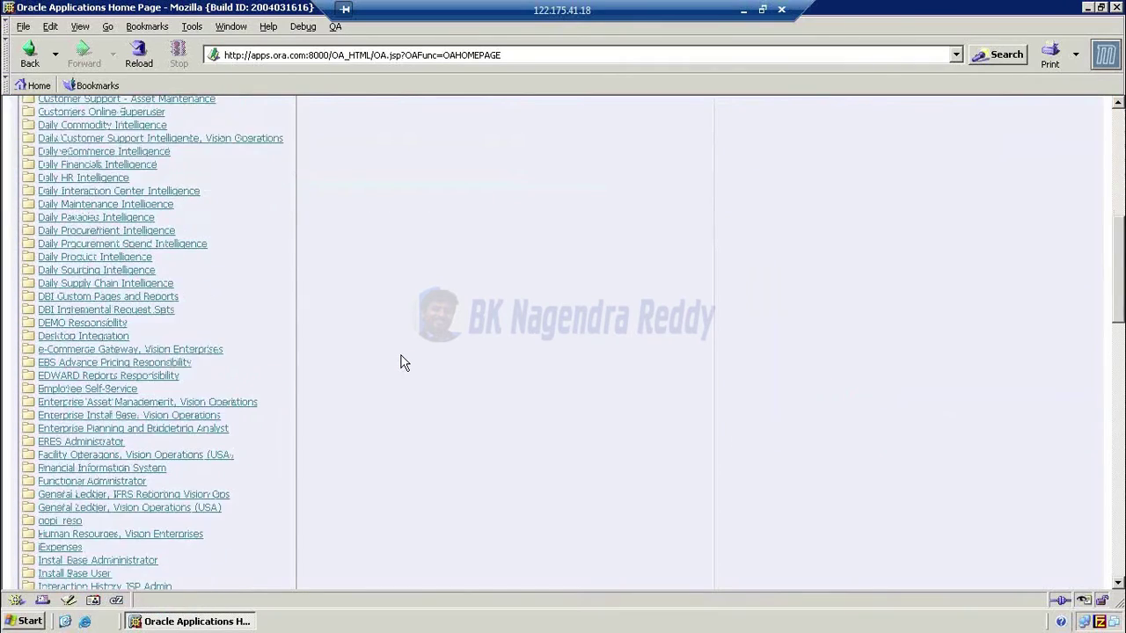
pyautogui.scroll(-20, 402, 360)
pyautogui.scroll(-5, 402, 362)
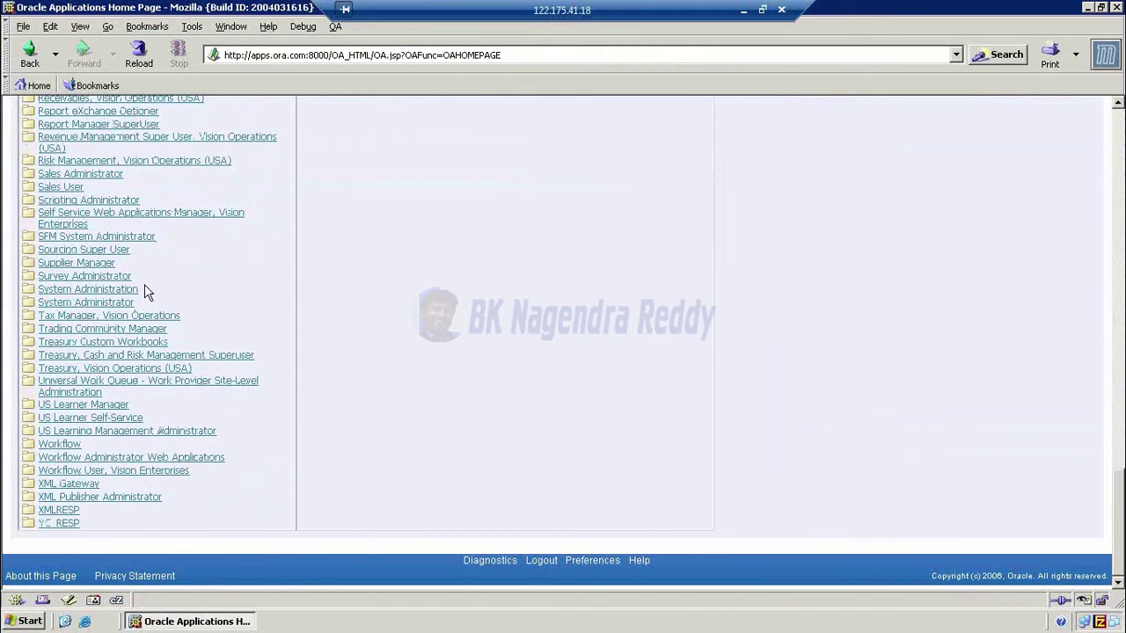
pyautogui.moveTo(135, 307); pyautogui.dragTo(37, 308)
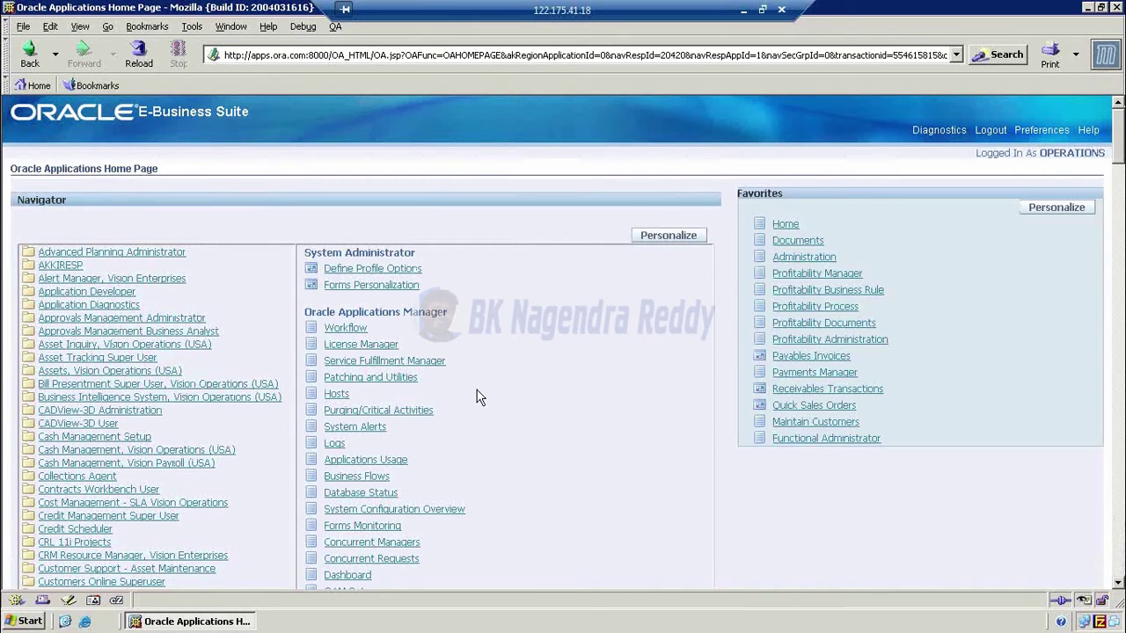
pyautogui.scroll(-6, 506, 338)
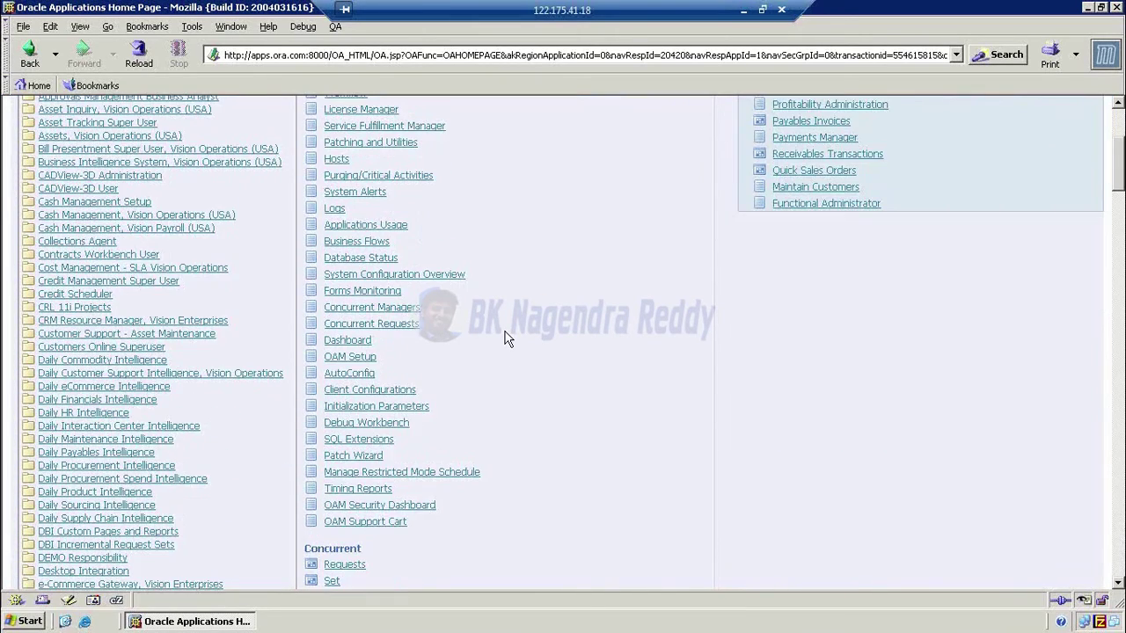
pyautogui.scroll(-12, 506, 339)
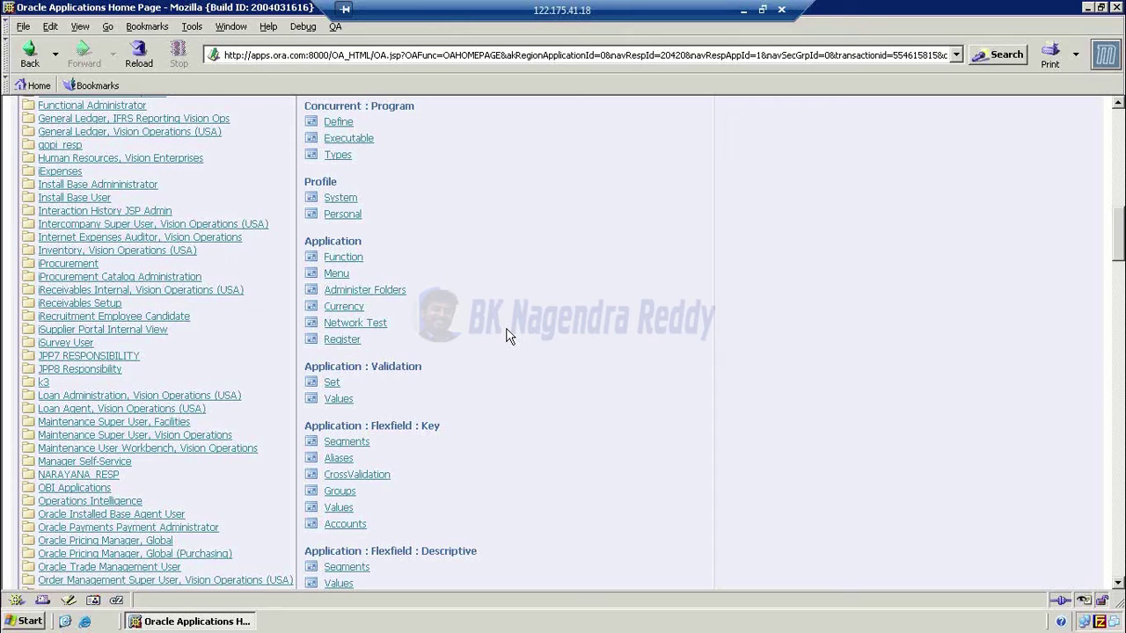
pyautogui.scroll(10, 523, 335)
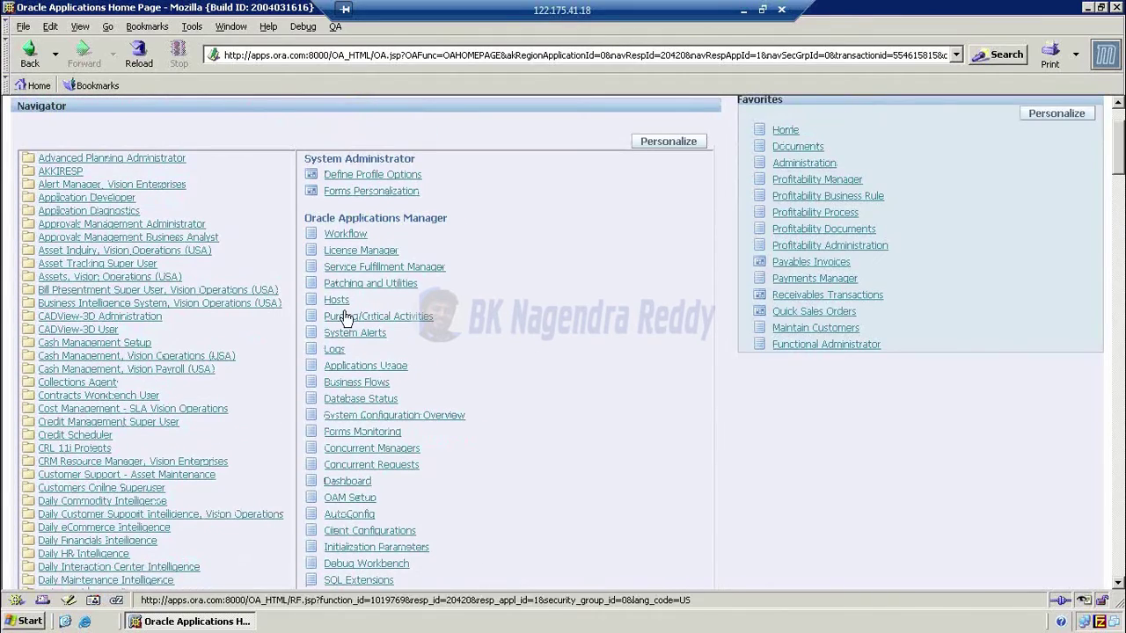
pyautogui.scroll(-20, 349, 361)
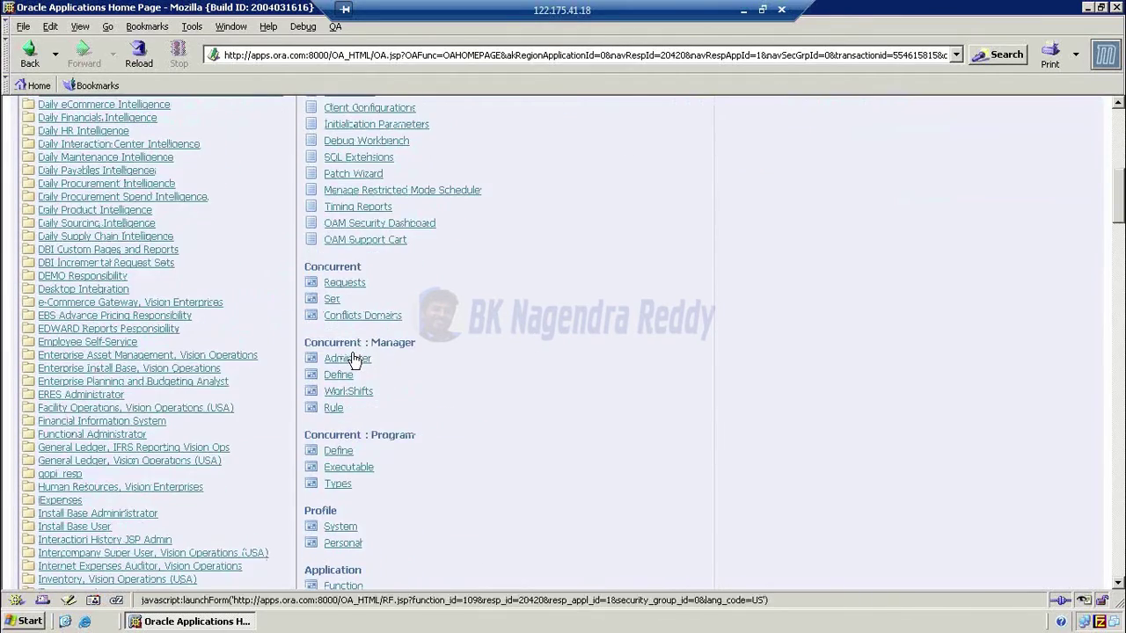
pyautogui.scroll(-4, 369, 367)
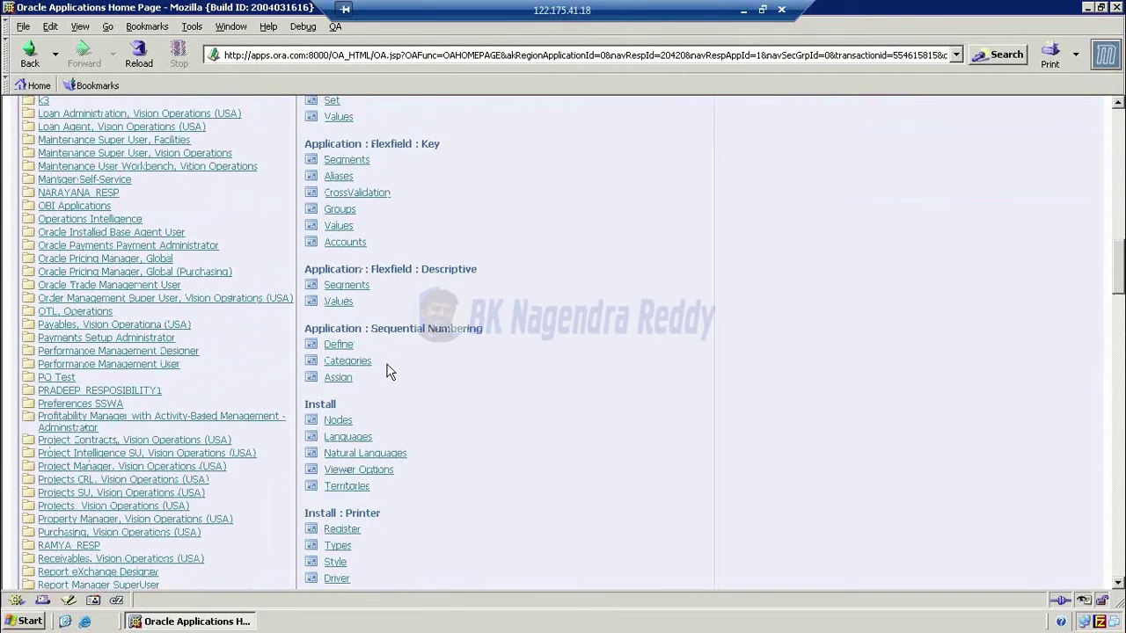
pyautogui.scroll(-3, 473, 367)
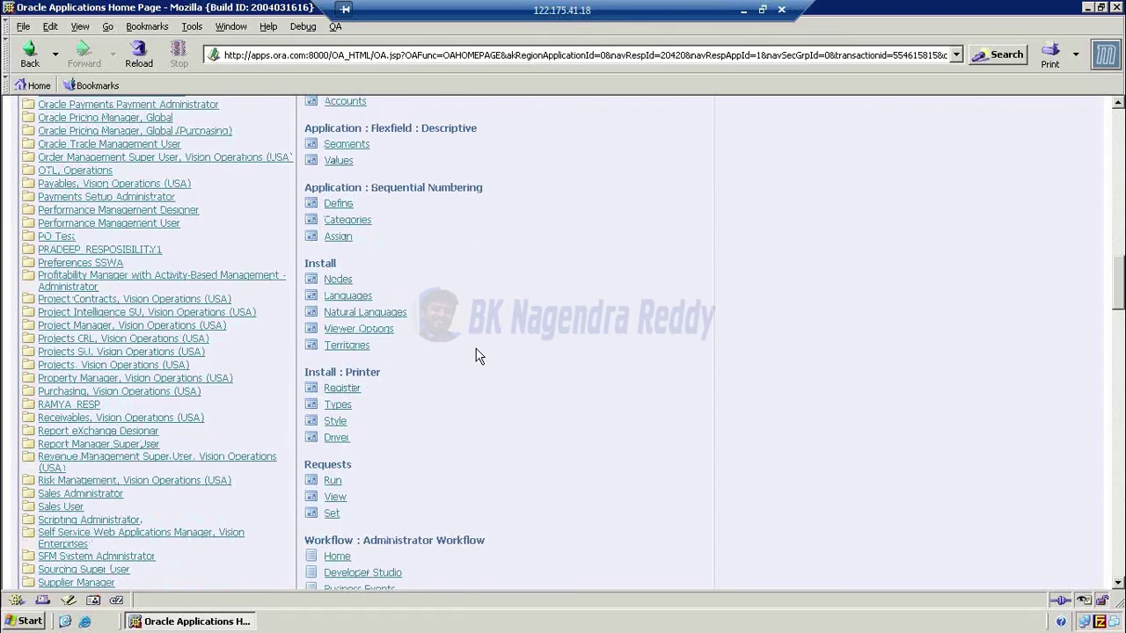
pyautogui.scroll(1, 475, 356)
pyautogui.scroll(-12, 475, 356)
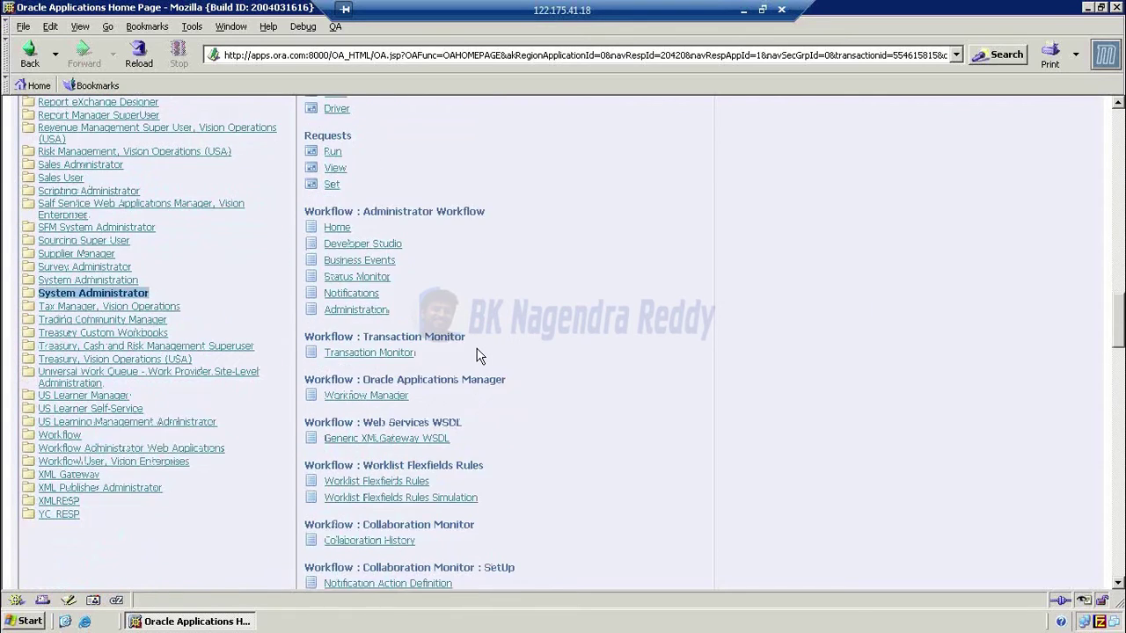
pyautogui.scroll(-10, 479, 354)
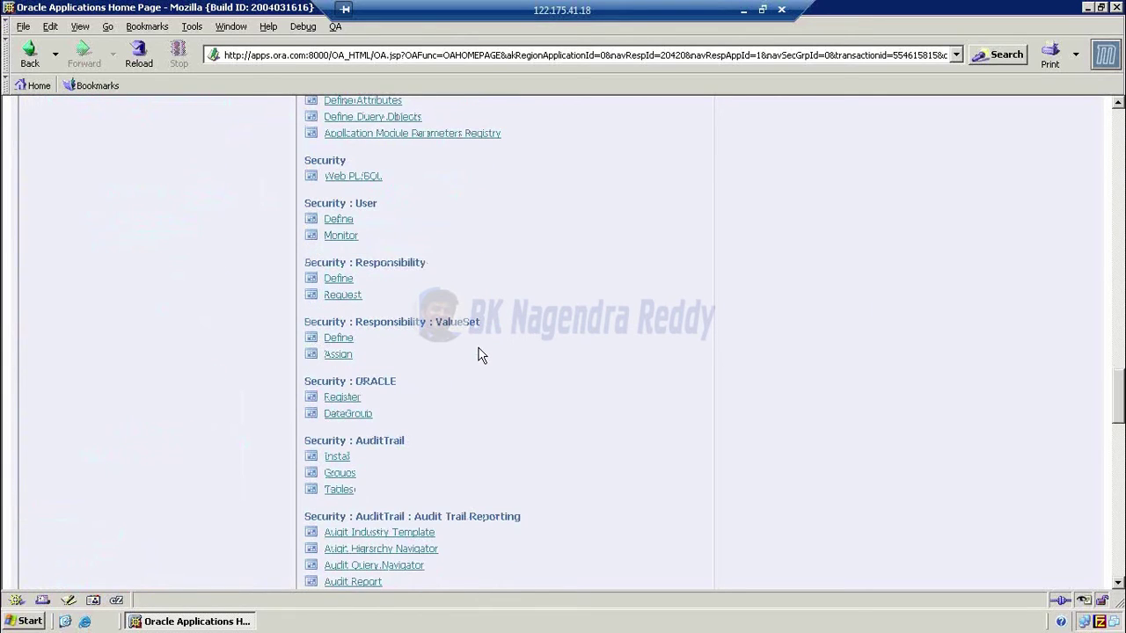
pyautogui.moveTo(304, 203); pyautogui.dragTo(378, 201)
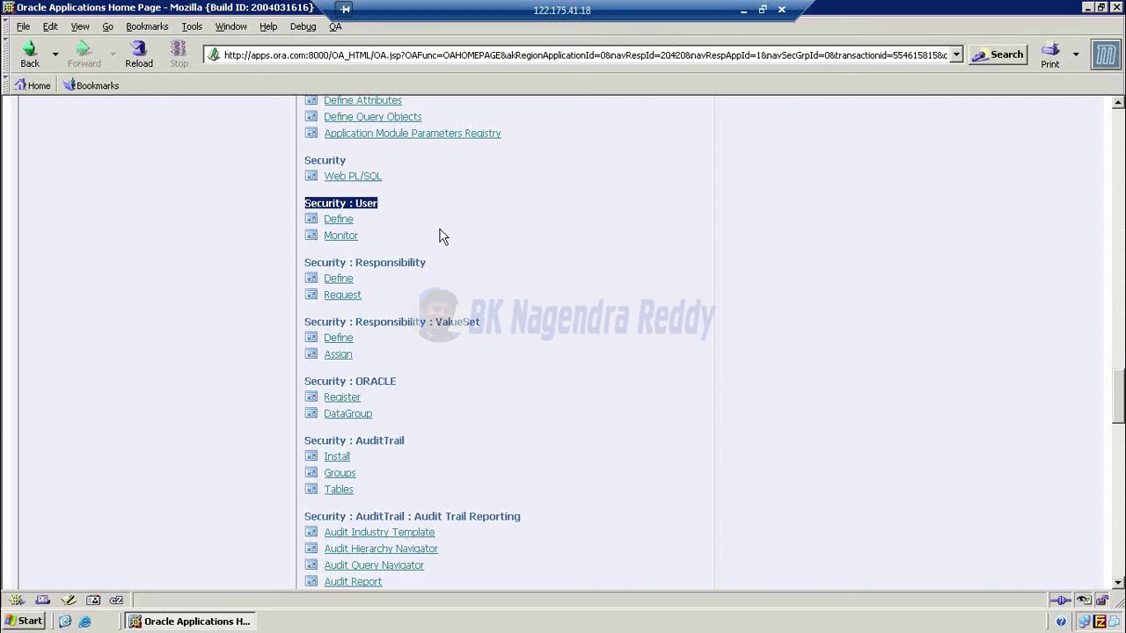
# Launch the Users form from Security : User > Define and move between the browser windows.
pyautogui.click(338, 222)
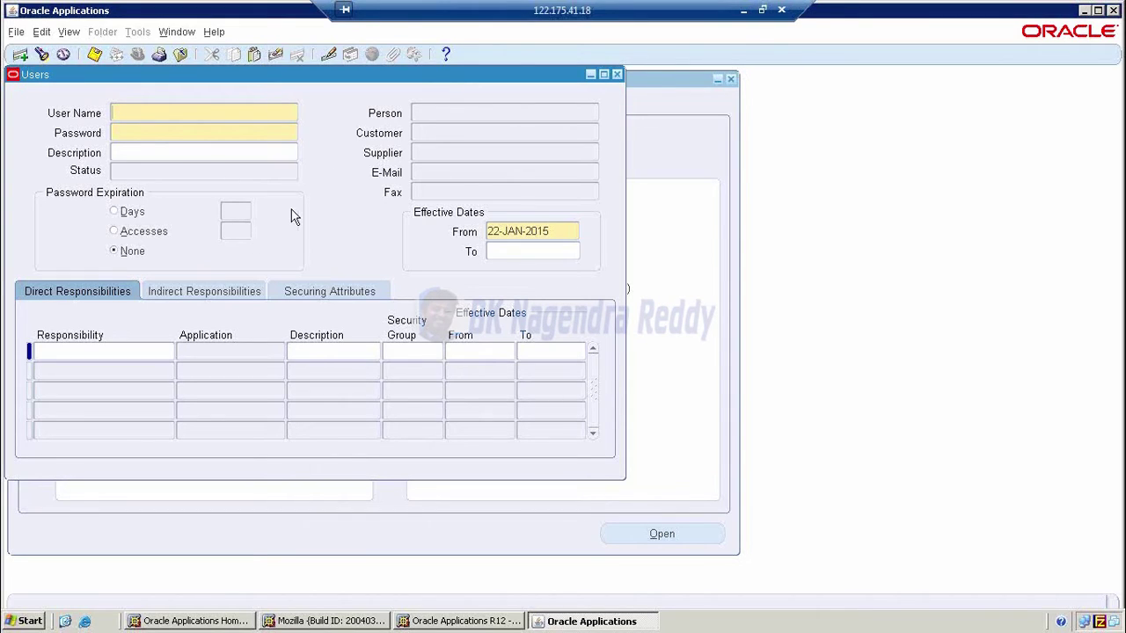
pyautogui.click(450, 620)
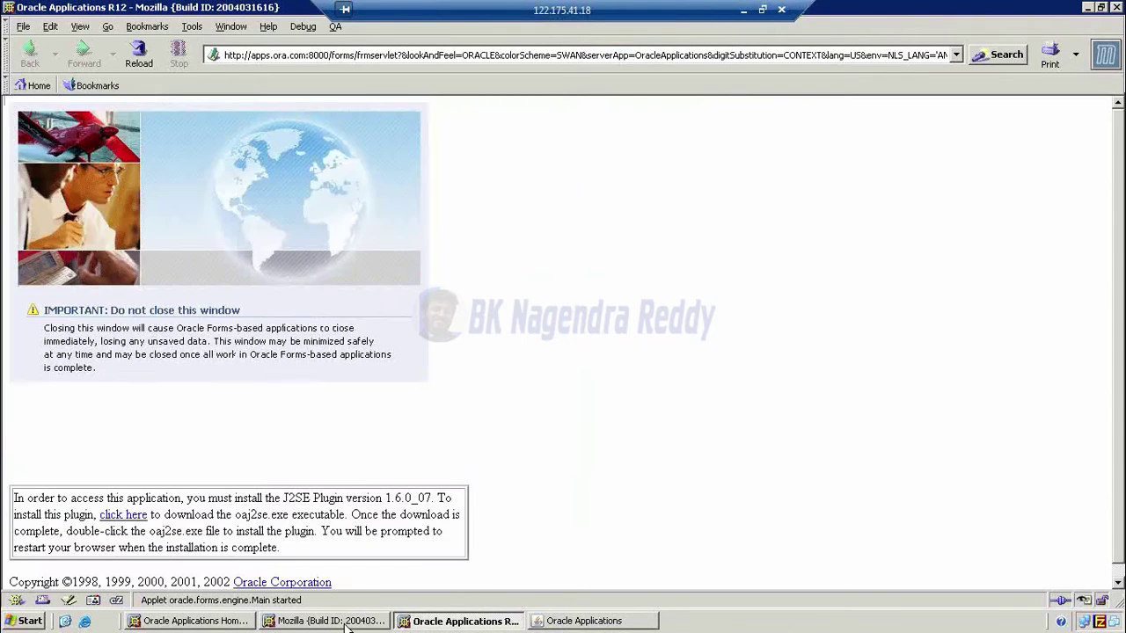
pyautogui.click(331, 621)
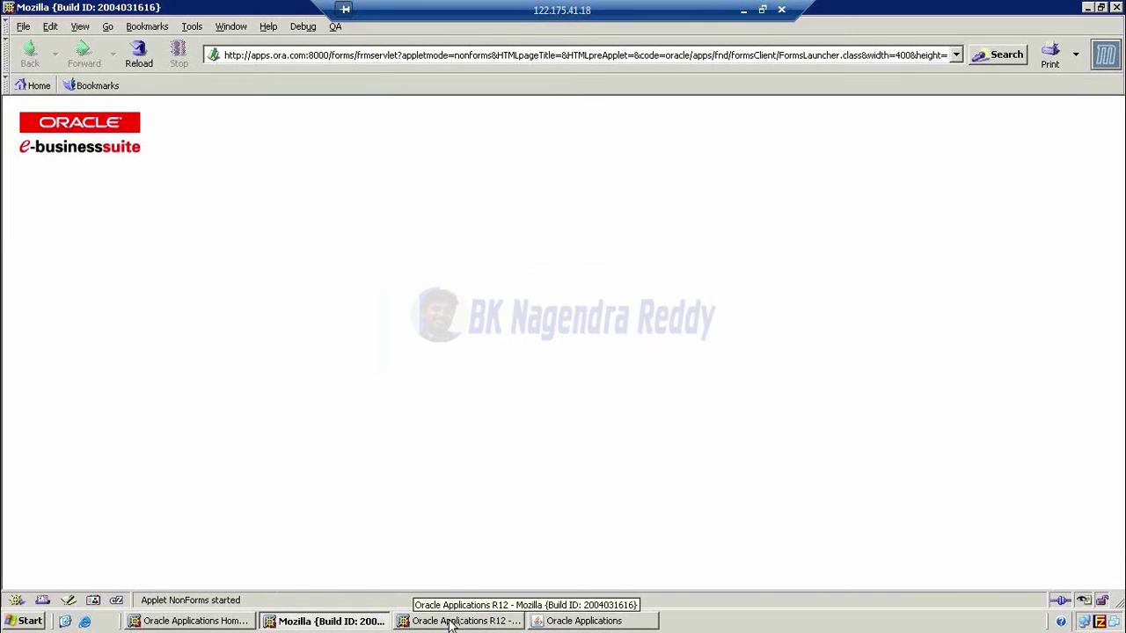
pyautogui.click(226, 623)
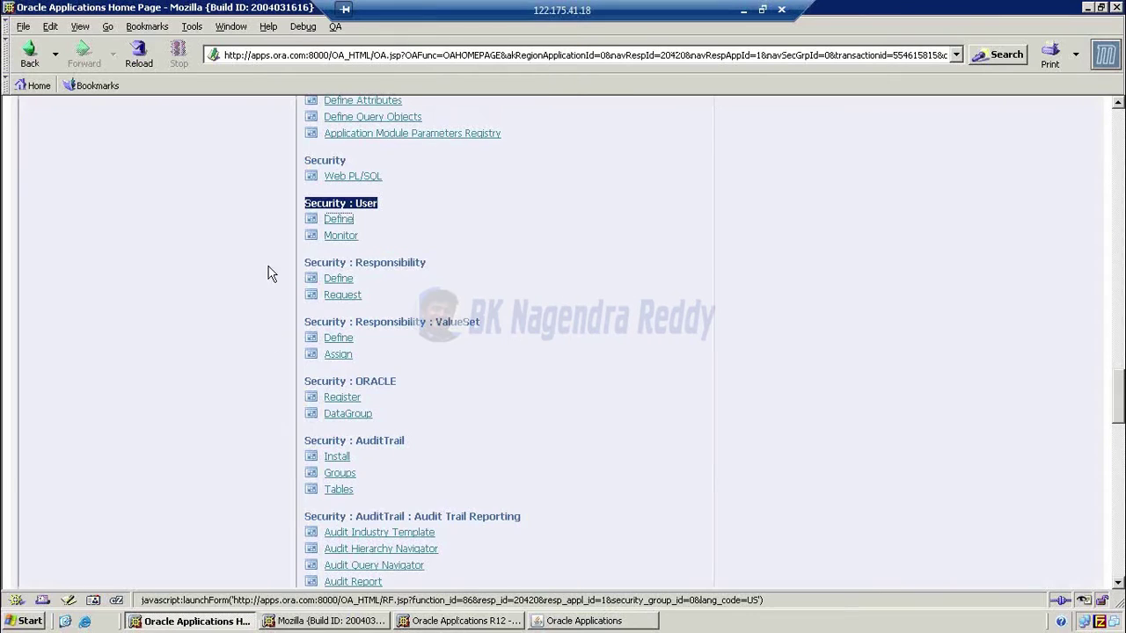
pyautogui.click(338, 623)
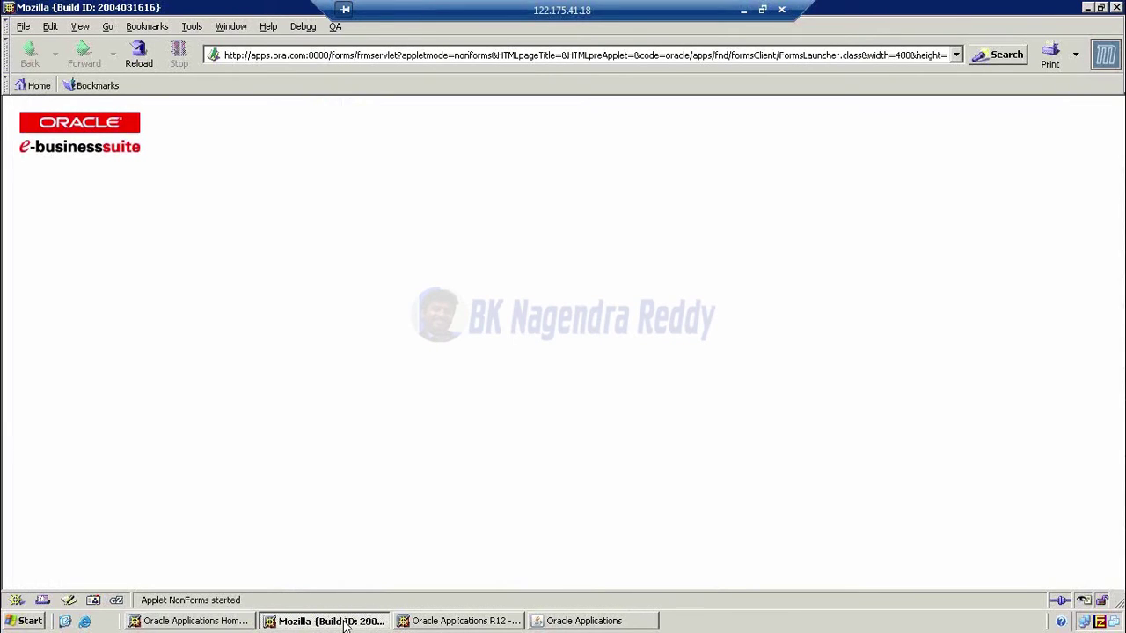
# Close the R12 launcher browser window, bringing up the Exit Oracle Applications caution.
pyautogui.click(456, 616)
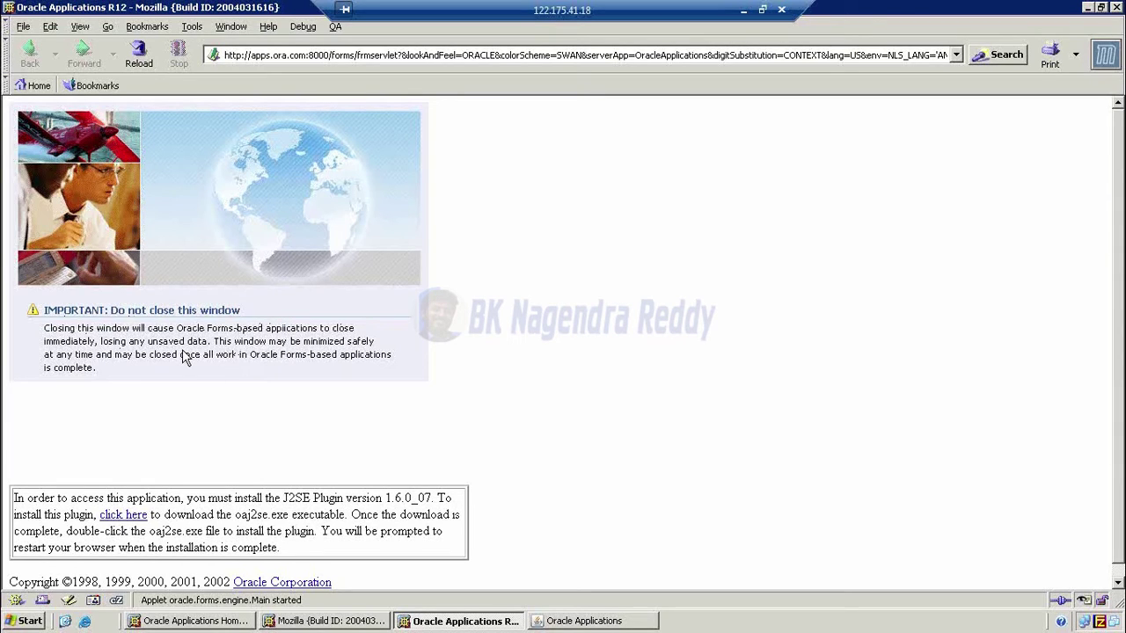
pyautogui.click(598, 623)
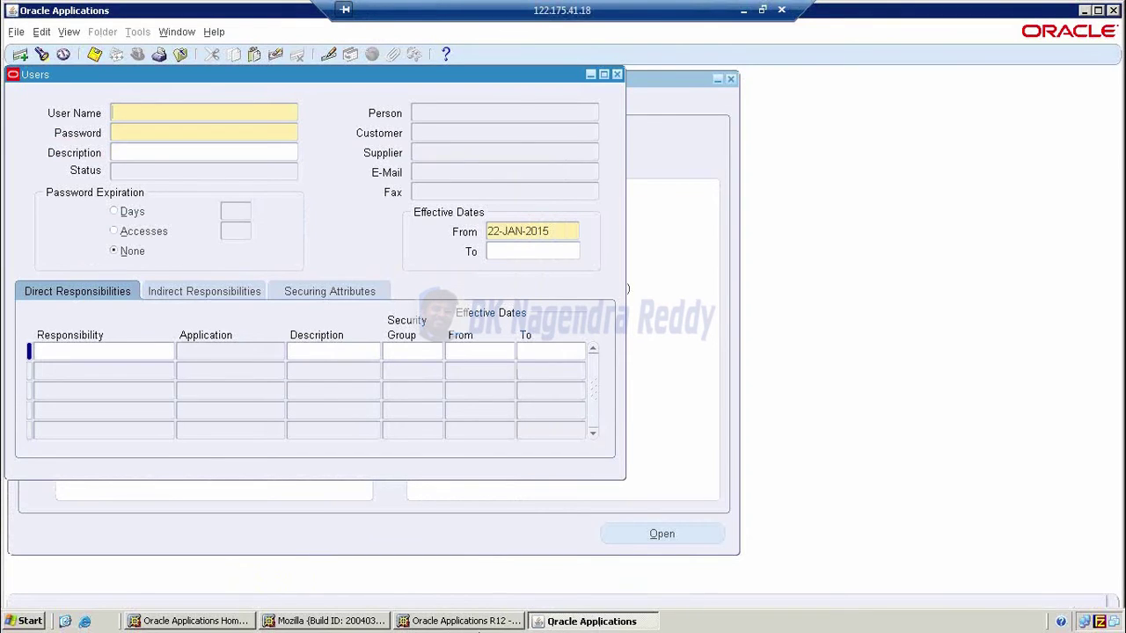
pyautogui.rightClick(489, 623)
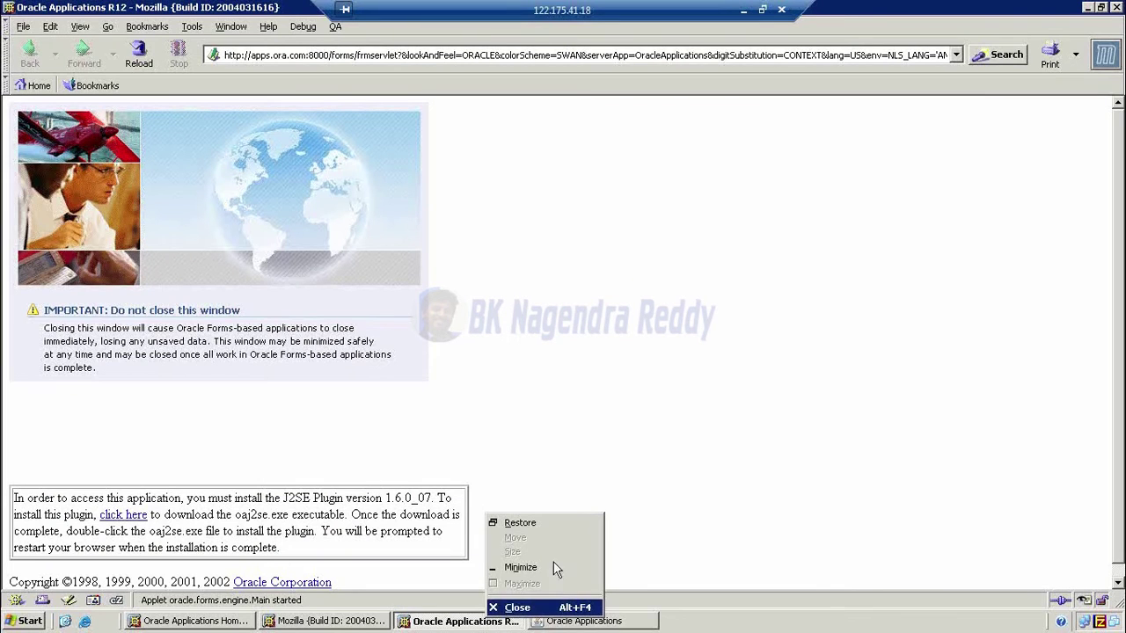
pyautogui.click(519, 568)
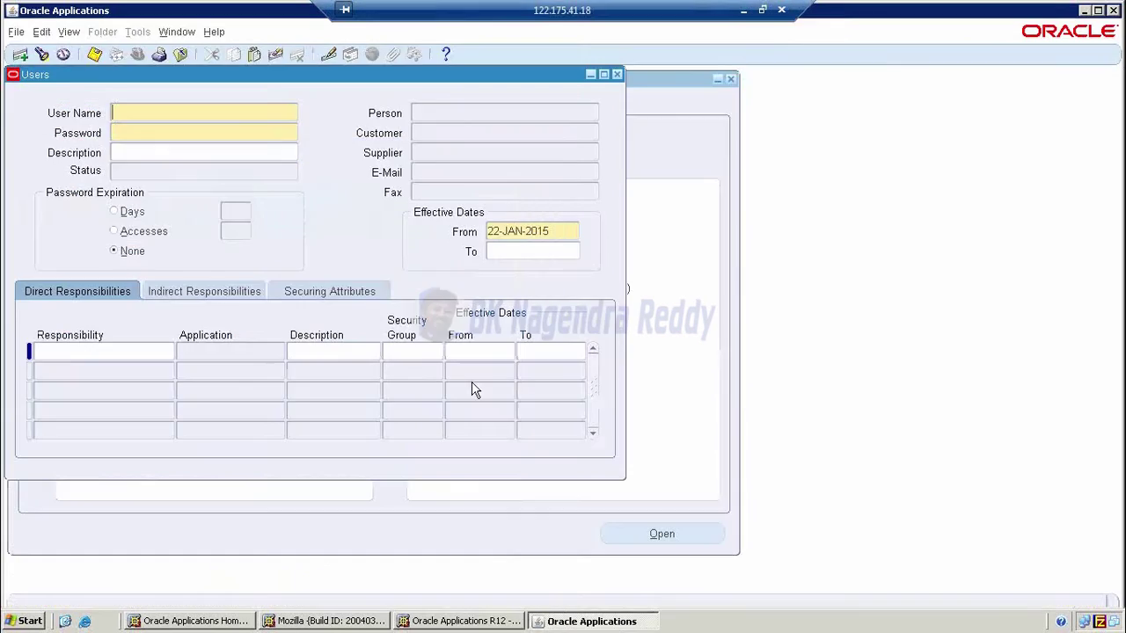
pyautogui.click(464, 624)
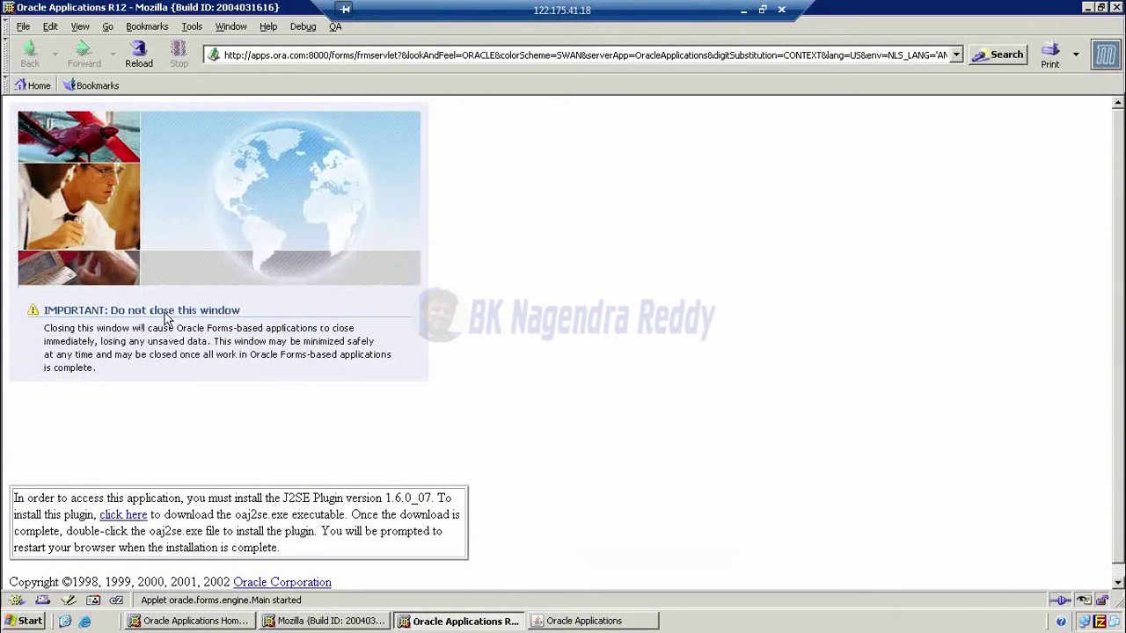
pyautogui.click(1116, 7)
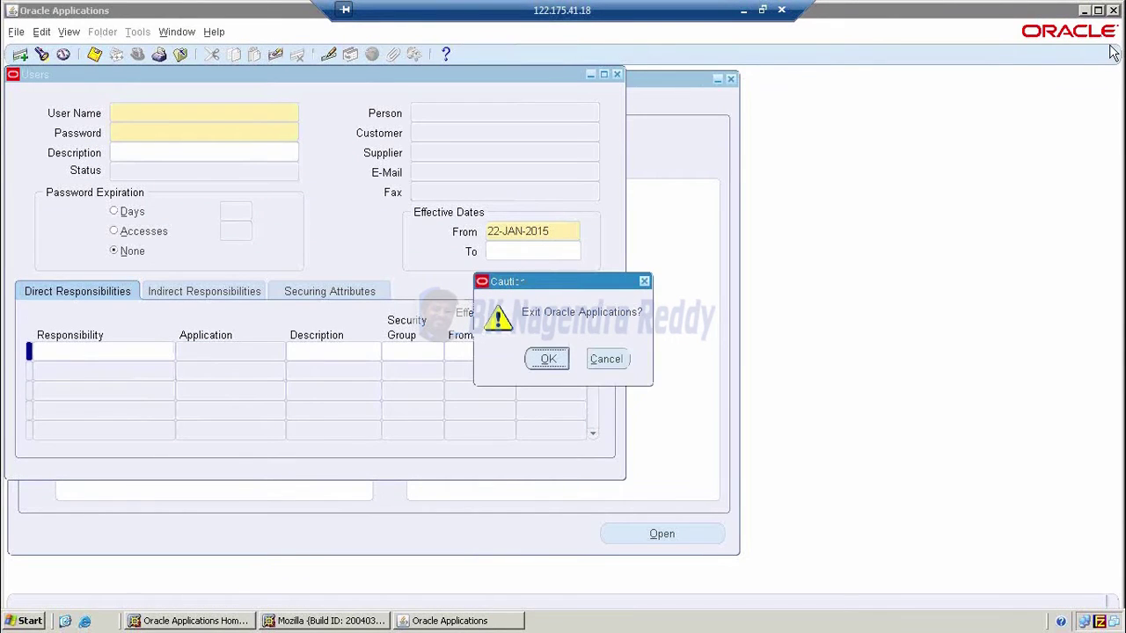
# Confirm exiting Oracle Applications and close both remaining Mozilla windows.
pyautogui.press('Return')
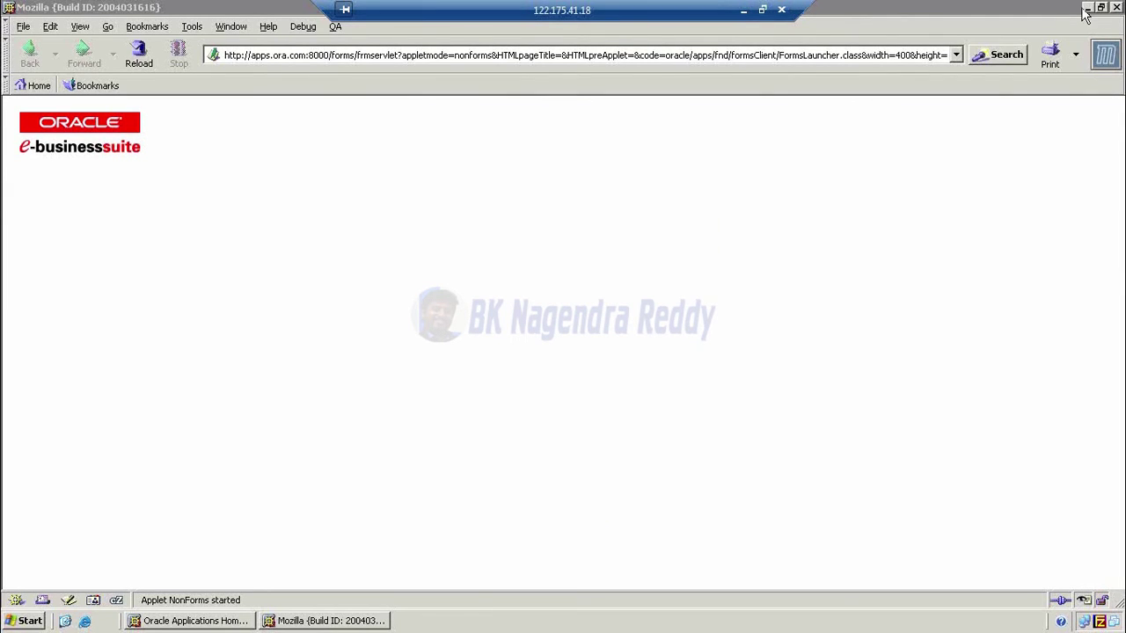
pyautogui.click(1115, 9)
pyautogui.click(1116, 7)
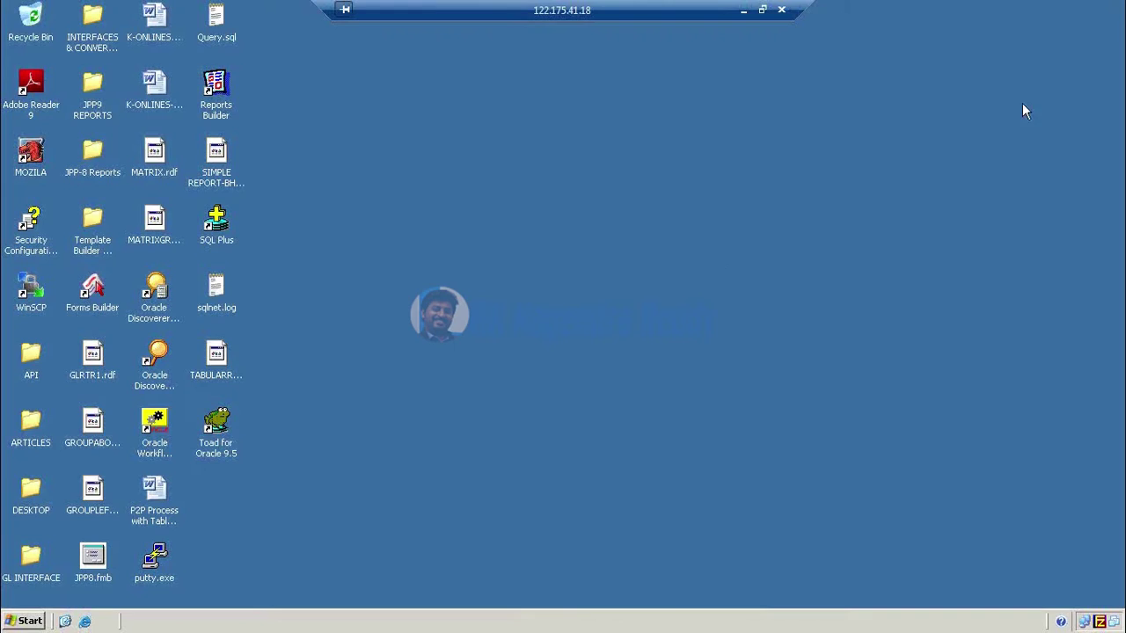
# Refresh the desktop and launch Mozilla to the Oracle login page.
pyautogui.rightClick(569, 176)
pyautogui.click(581, 192)
pyautogui.doubleClick(26, 164)
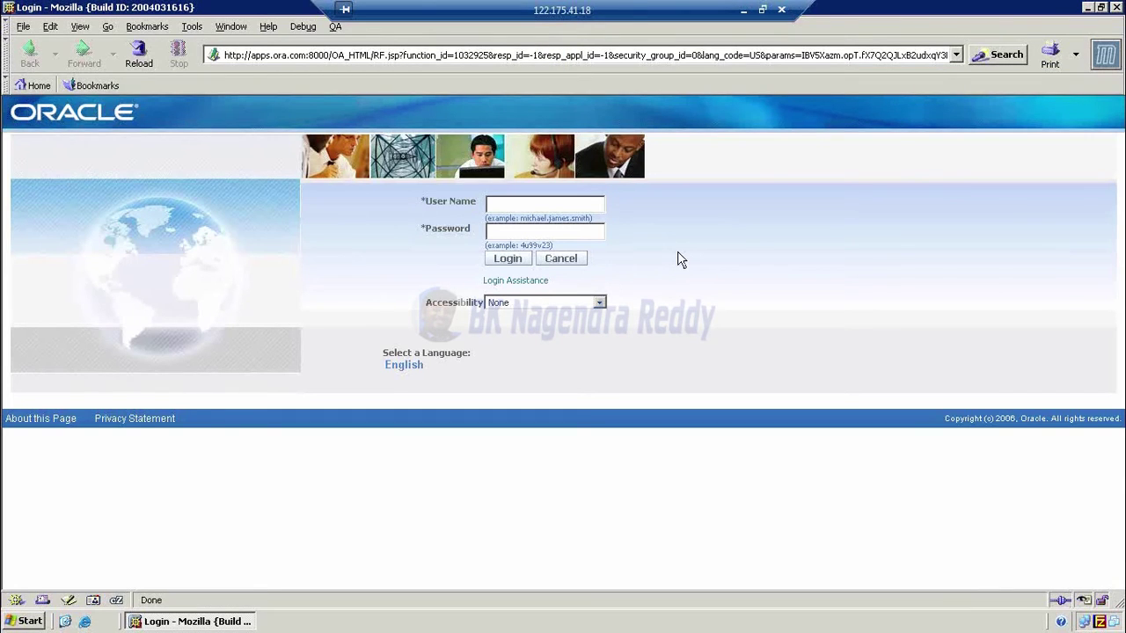
# Sign in as the operations user with its password and view the Navigator.
pyautogui.write('operations')
pyautogui.press('Tab')
pyautogui.click(508, 260)
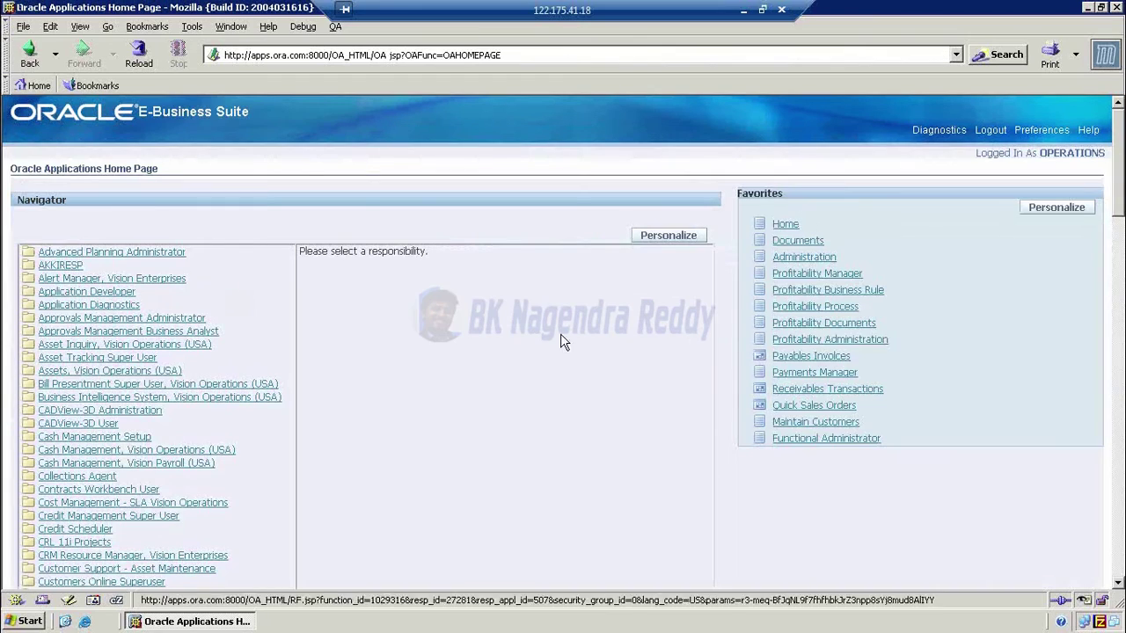
pyautogui.scroll(-20, 383, 382)
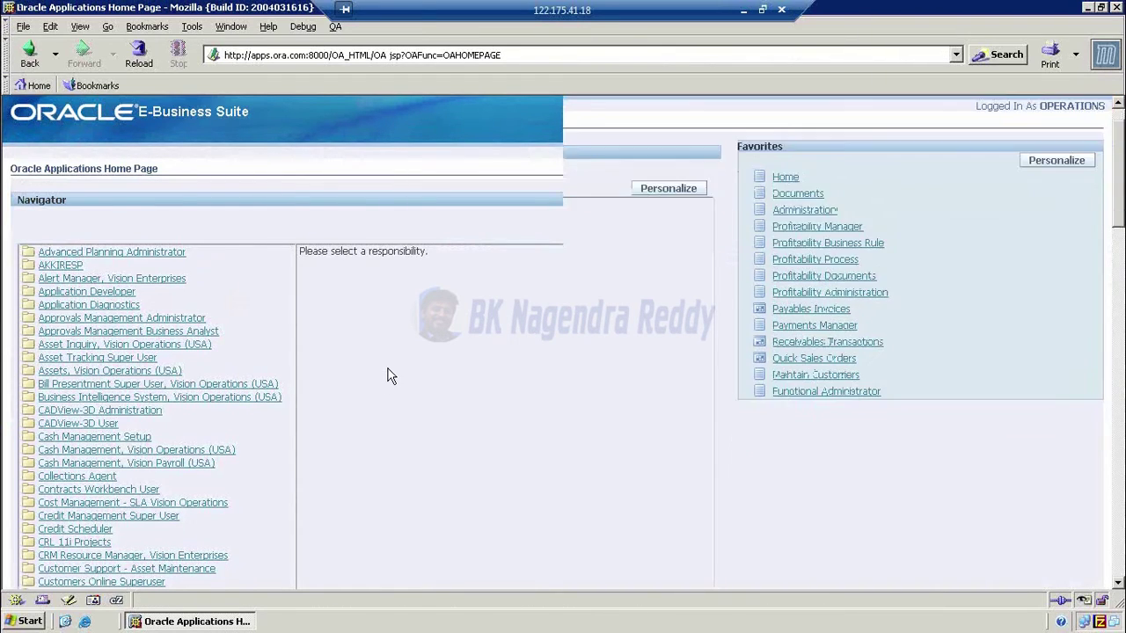
pyautogui.scroll(-15, 392, 376)
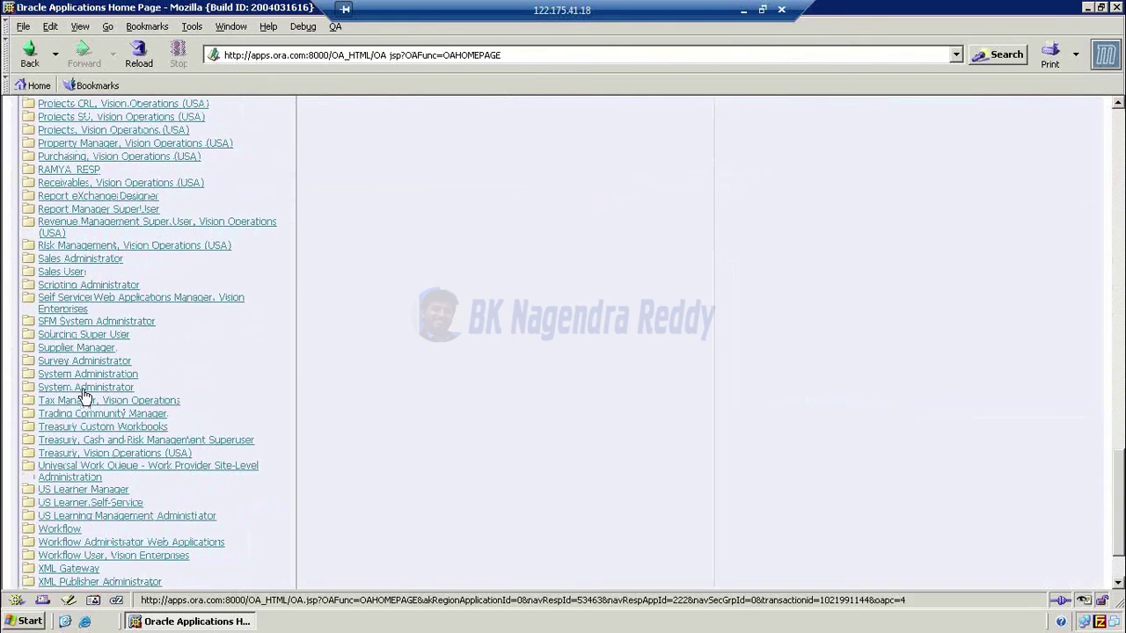
# Under System Administrator, launch a blank Users form from Security : User > Define.
pyautogui.click(92, 389)
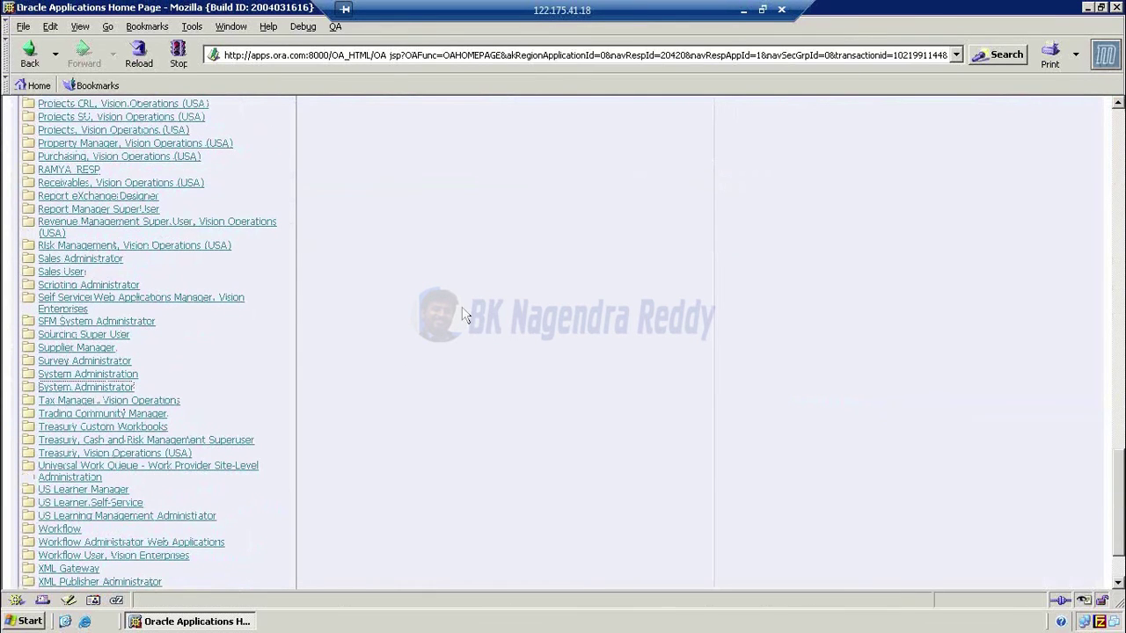
pyautogui.scroll(-20, 543, 364)
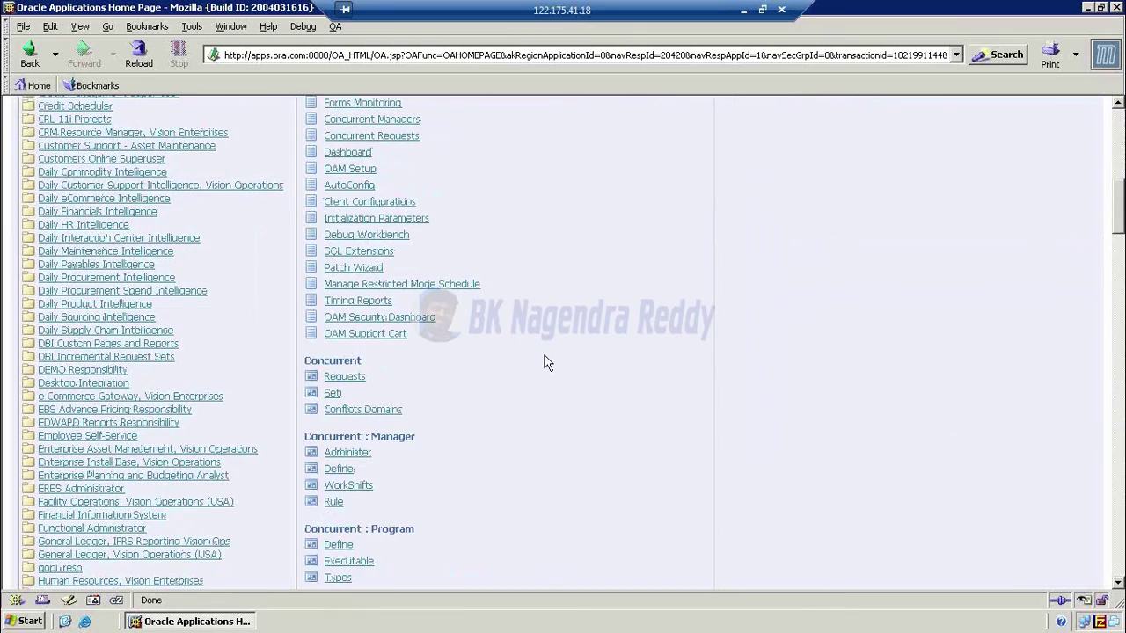
pyautogui.scroll(-20, 545, 364)
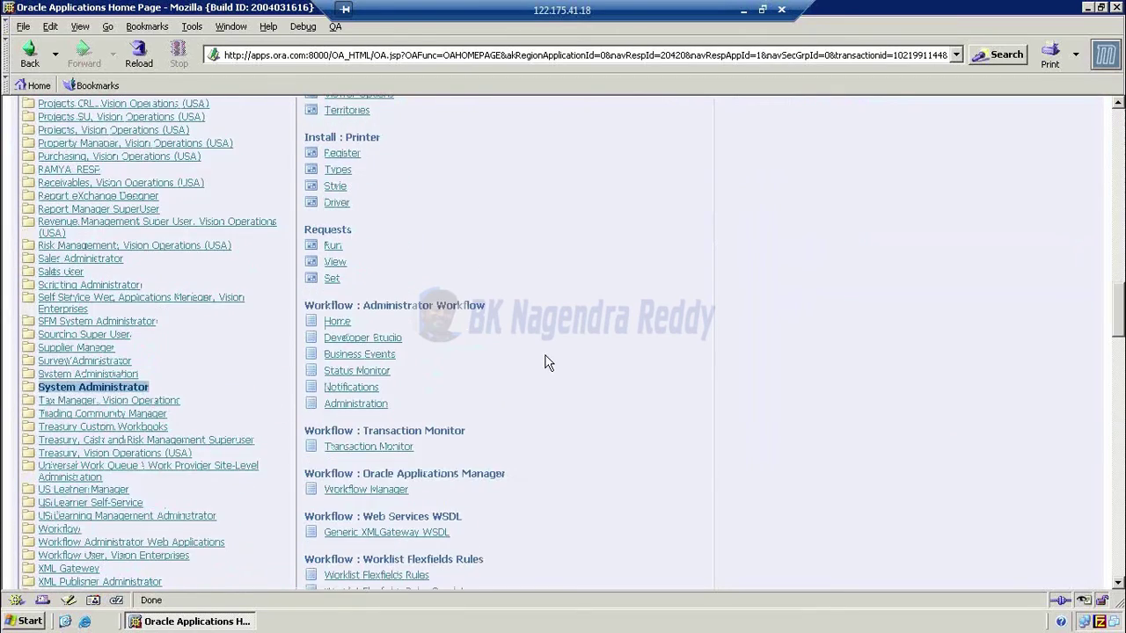
pyautogui.scroll(-4, 546, 364)
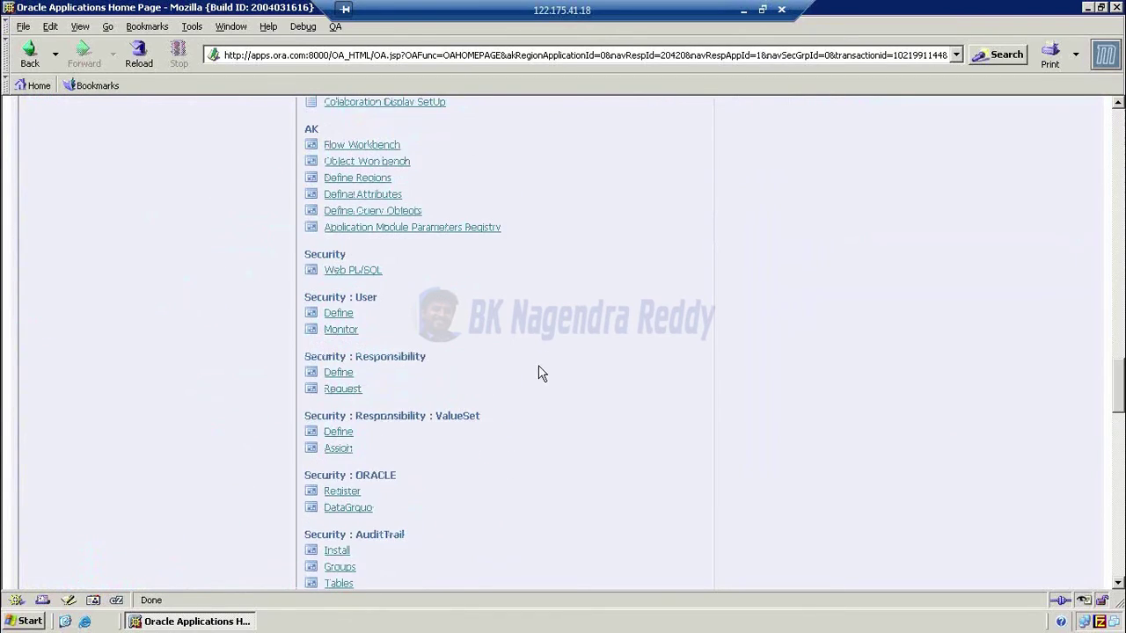
pyautogui.click(334, 317)
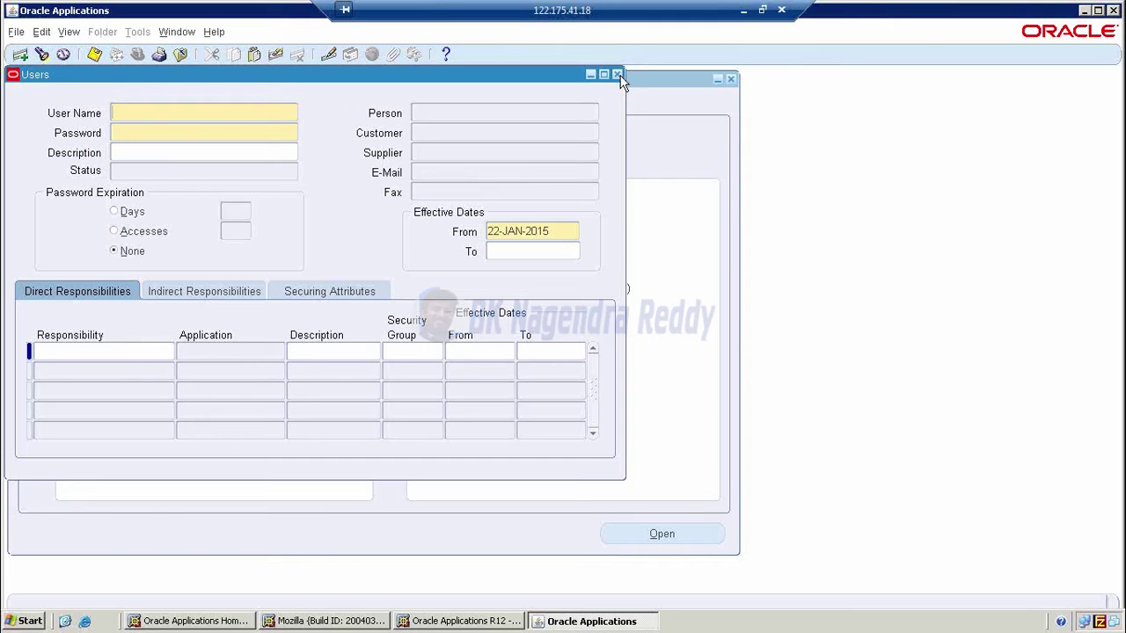
pyautogui.click(617, 75)
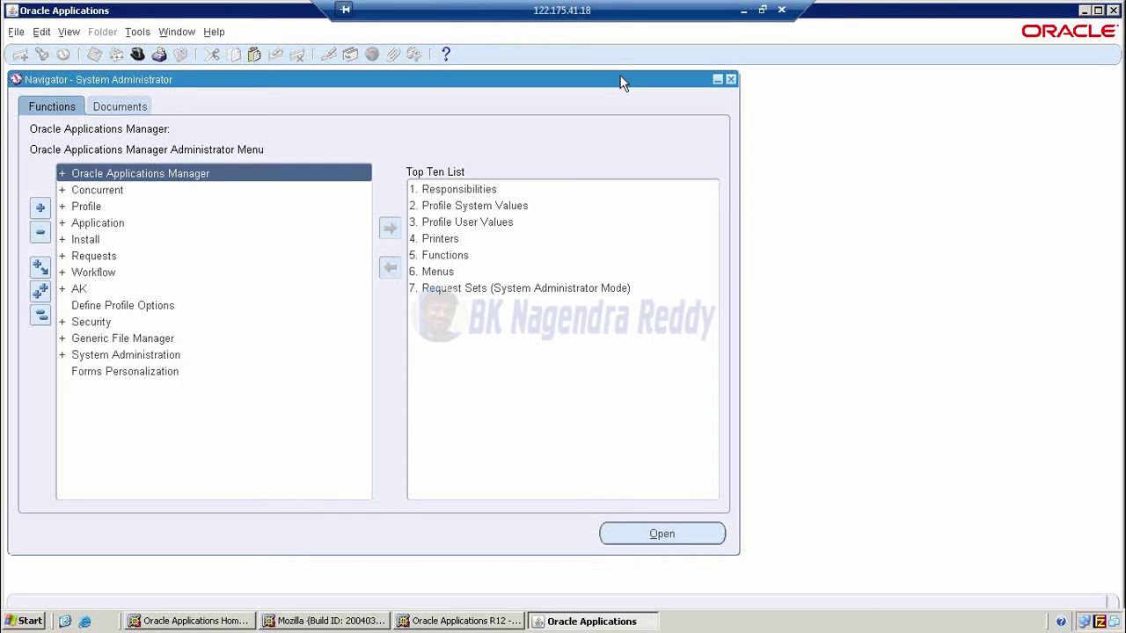
pyautogui.moveTo(543, 83); pyautogui.dragTo(540, 80)
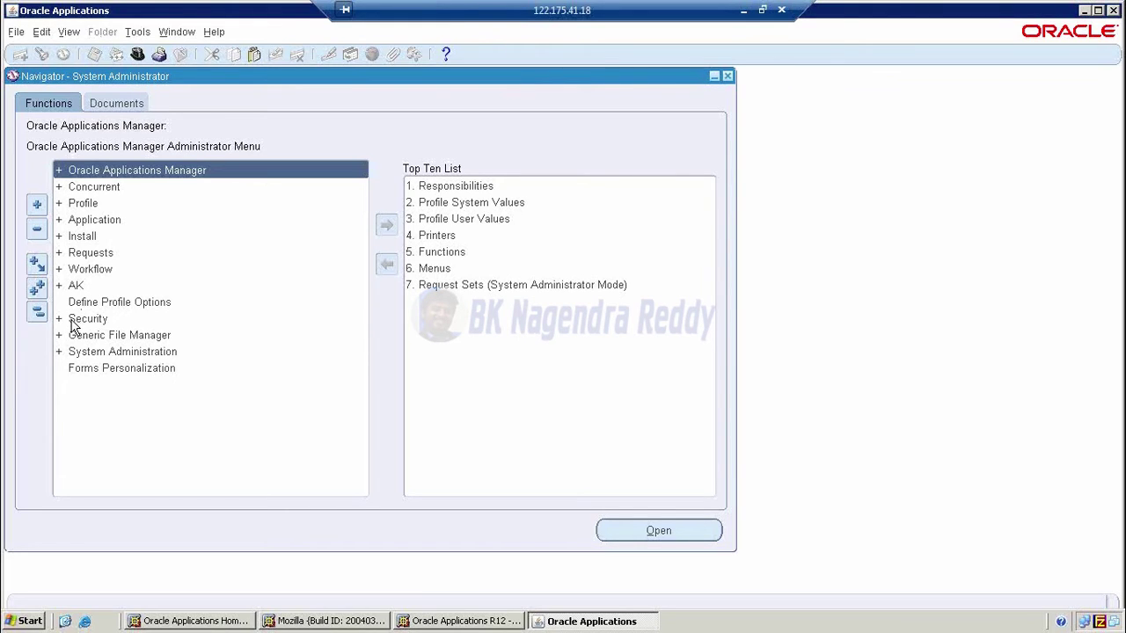
pyautogui.doubleClick(73, 322)
pyautogui.doubleClick(95, 336)
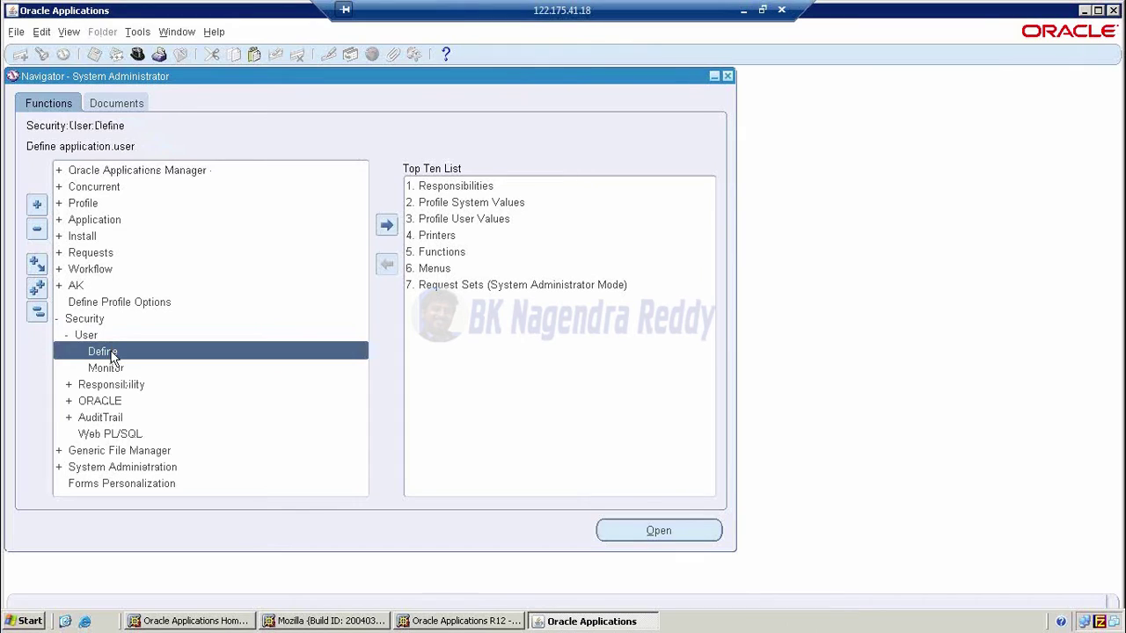
pyautogui.doubleClick(106, 351)
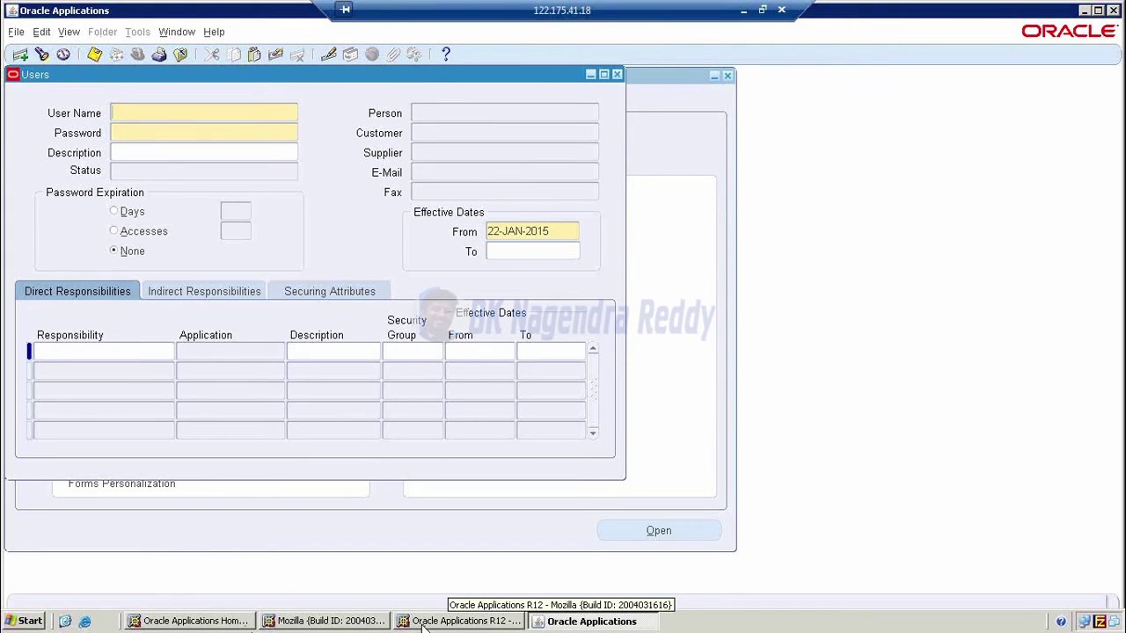
pyautogui.click(223, 628)
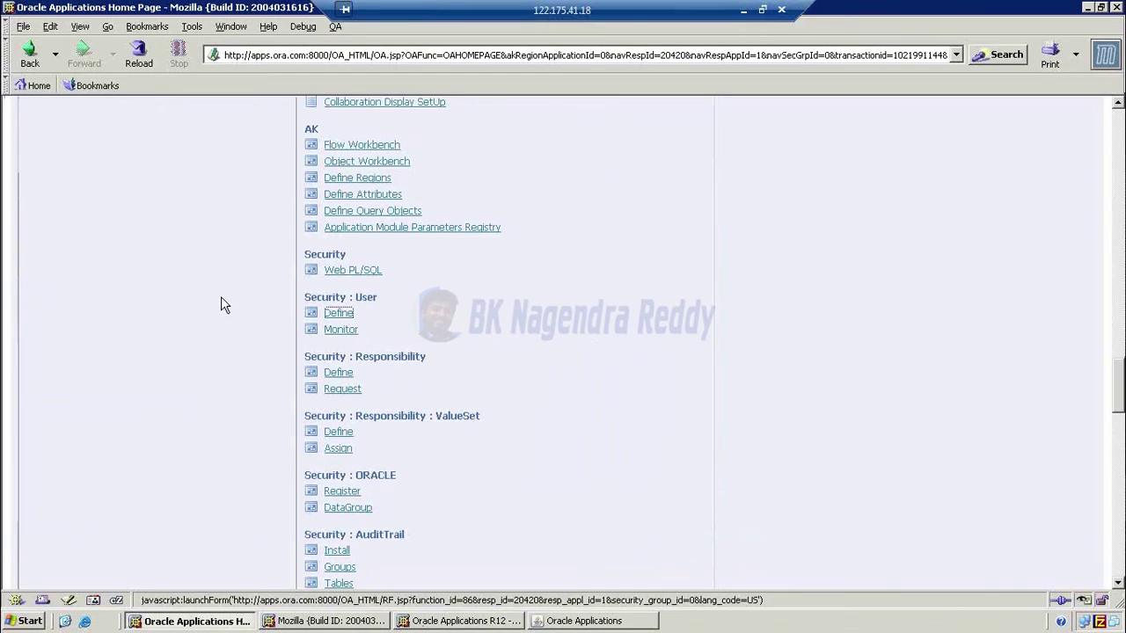
pyautogui.click(338, 313)
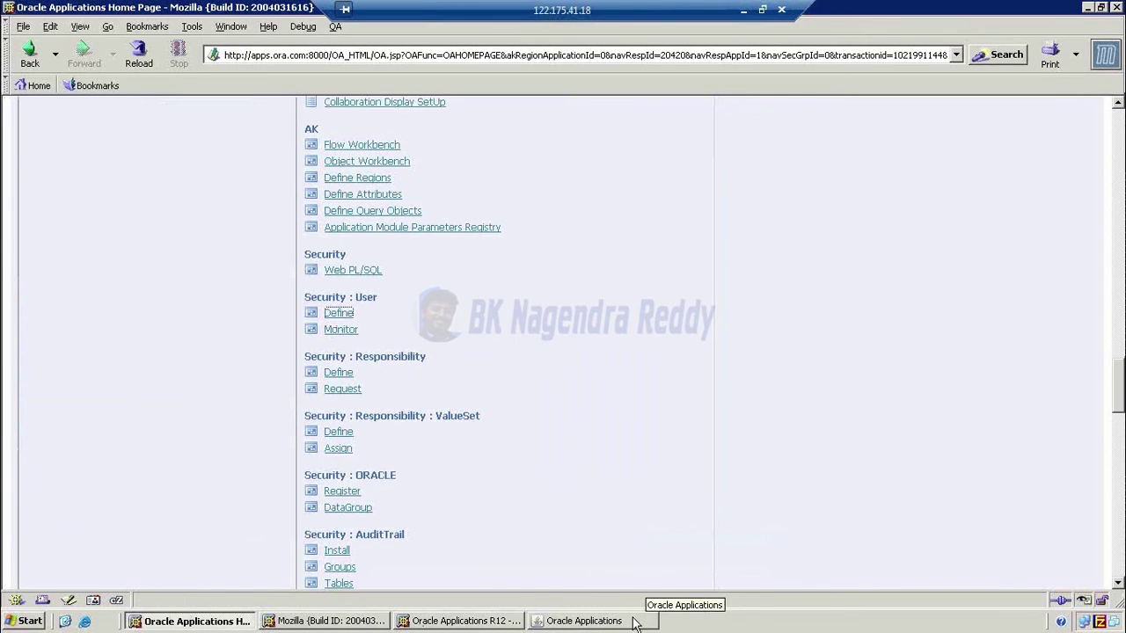
pyautogui.click(615, 621)
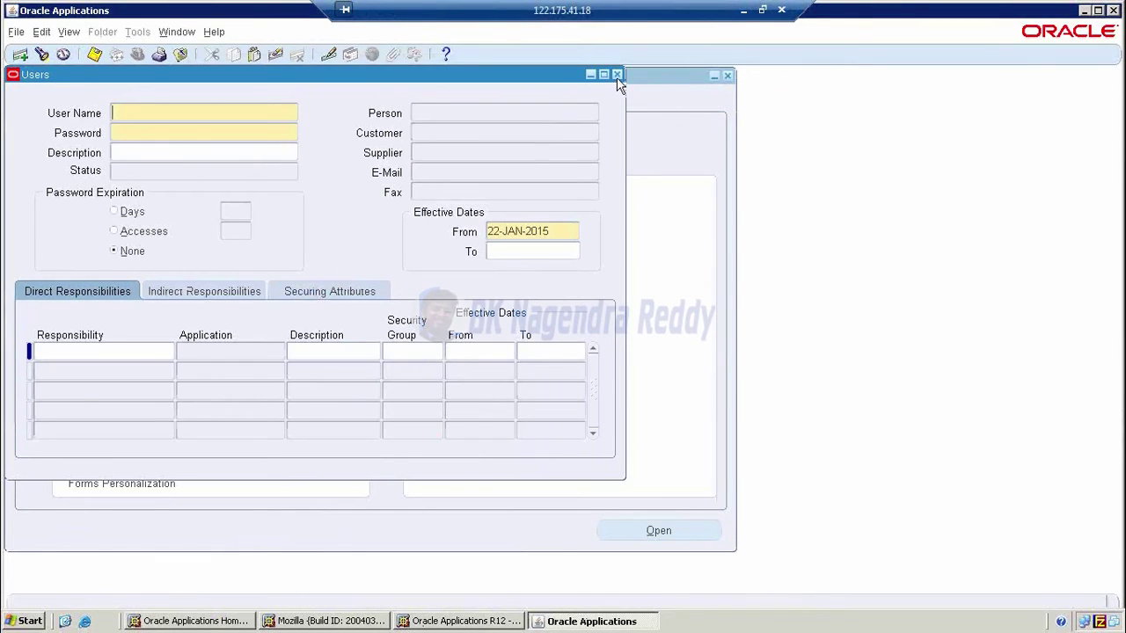
pyautogui.click(616, 74)
pyautogui.doubleClick(85, 336)
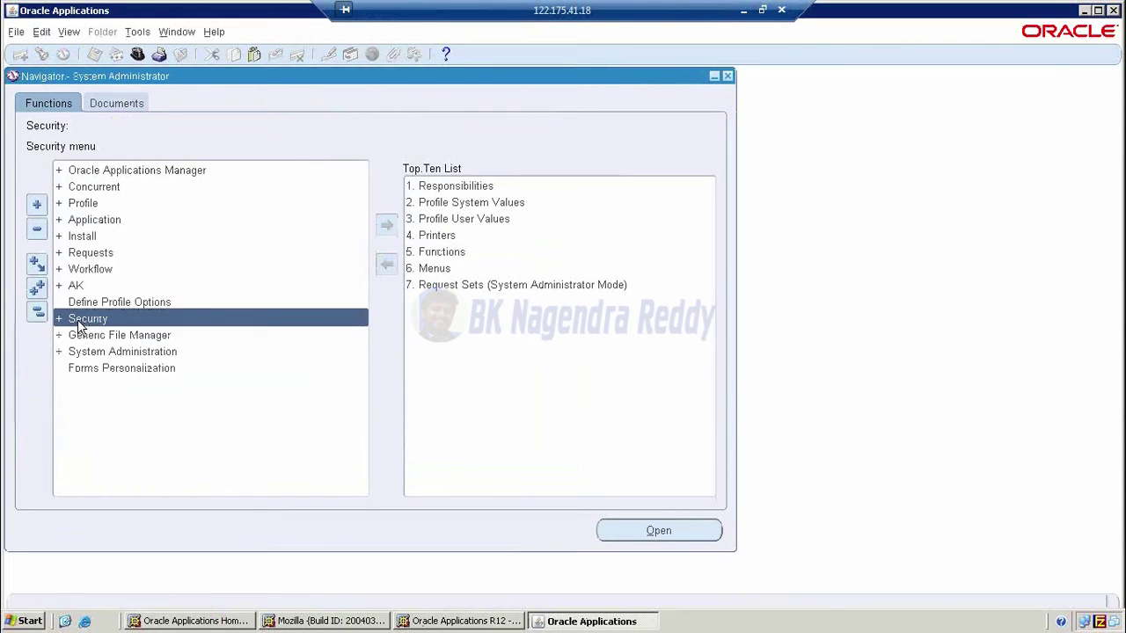
pyautogui.doubleClick(89, 336)
pyautogui.doubleClick(95, 350)
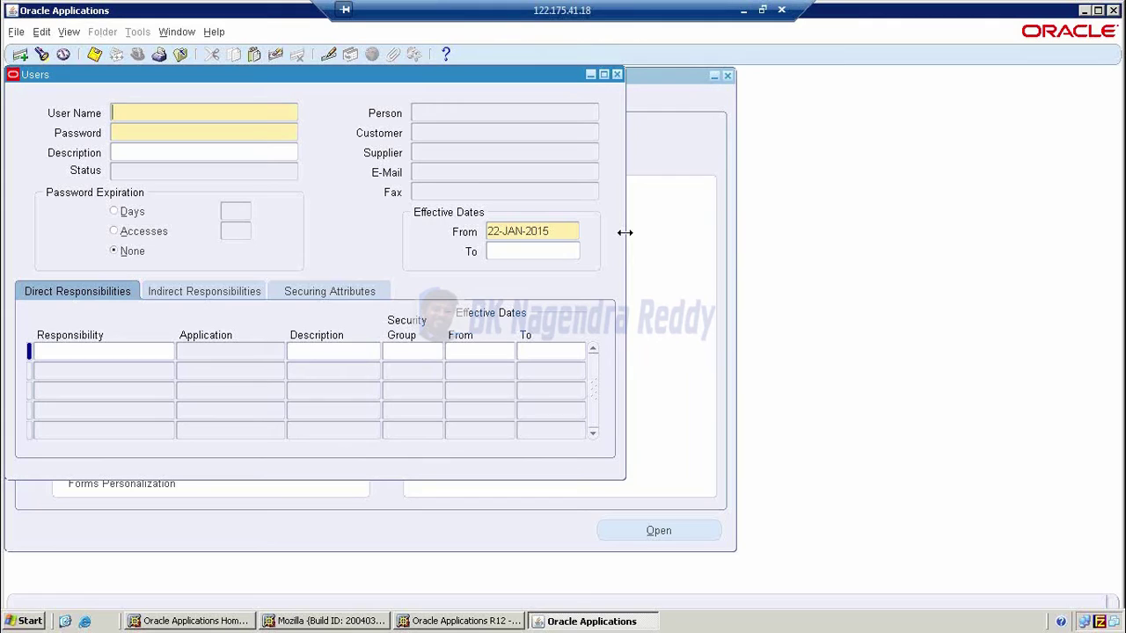
# Enter user name DEMO90, then type the password and re-enter it to verify.
pyautogui.write('DEMO90')
pyautogui.press('Tab')
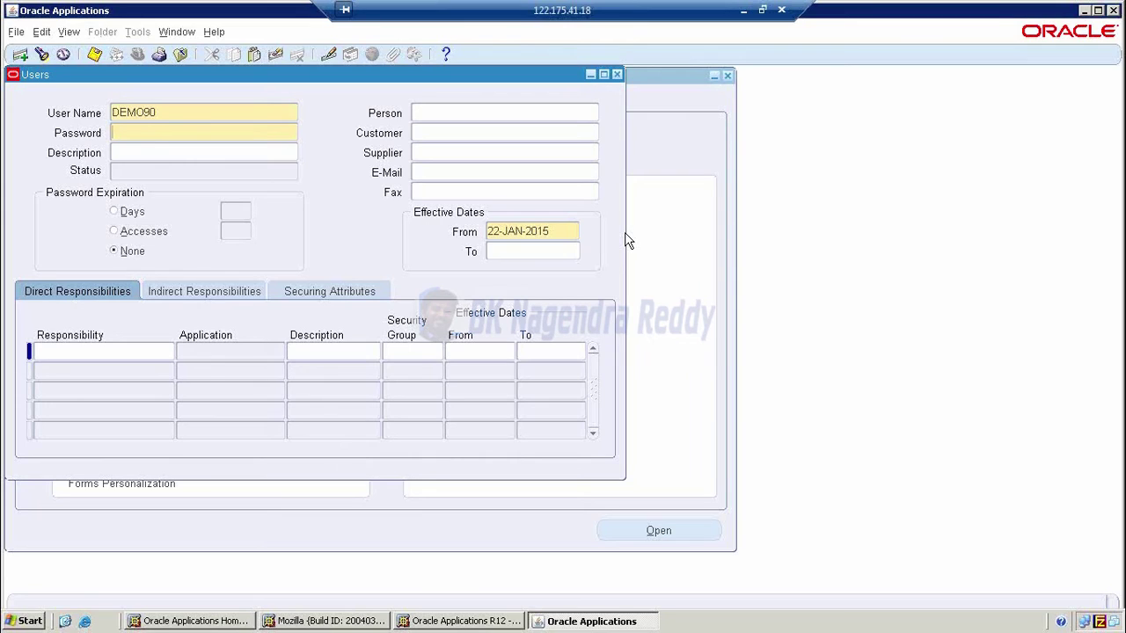
pyautogui.write('******')
pyautogui.press('Tab')
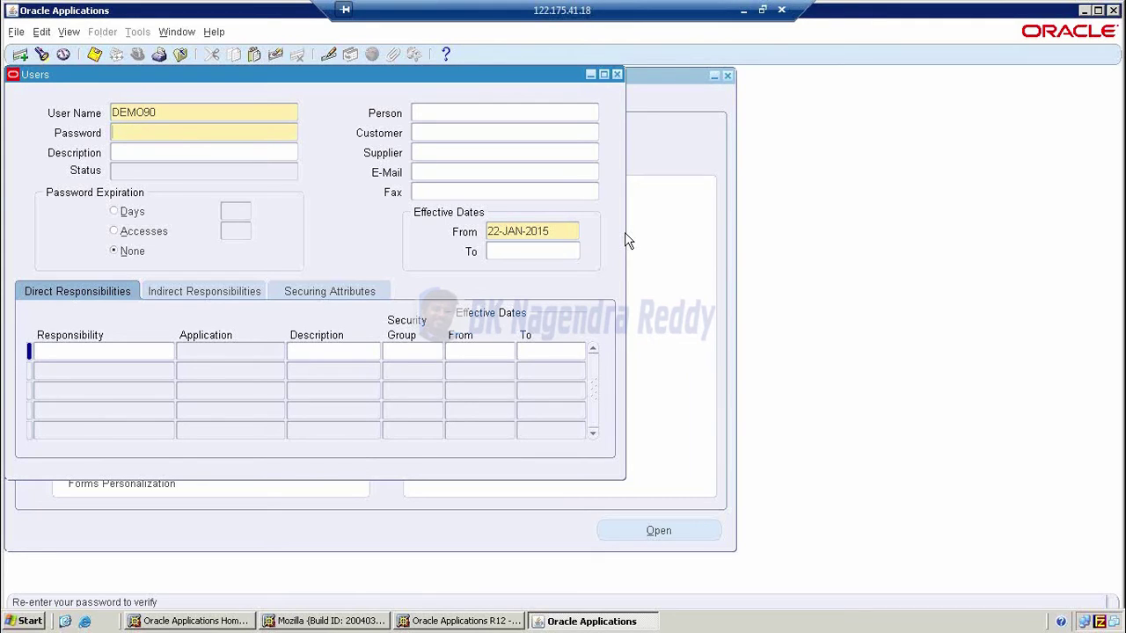
pyautogui.write('******')
pyautogui.press('Tab')
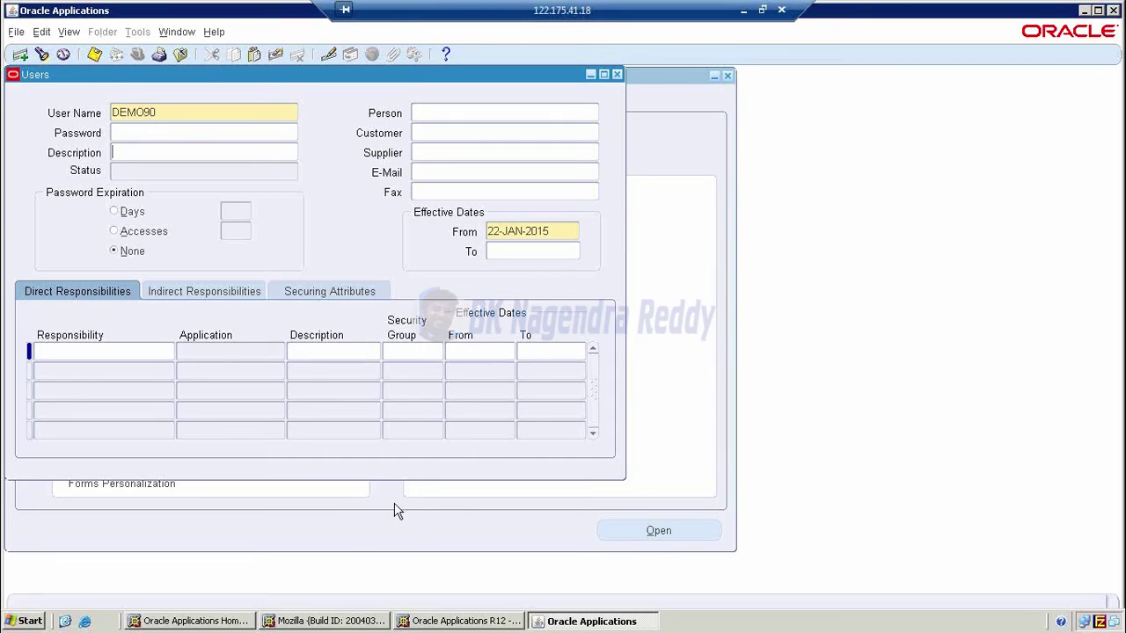
# Select the DEMO90 user name and start the first Direct Responsibilities row.
pyautogui.click(177, 623)
pyautogui.doubleClick(199, 112)
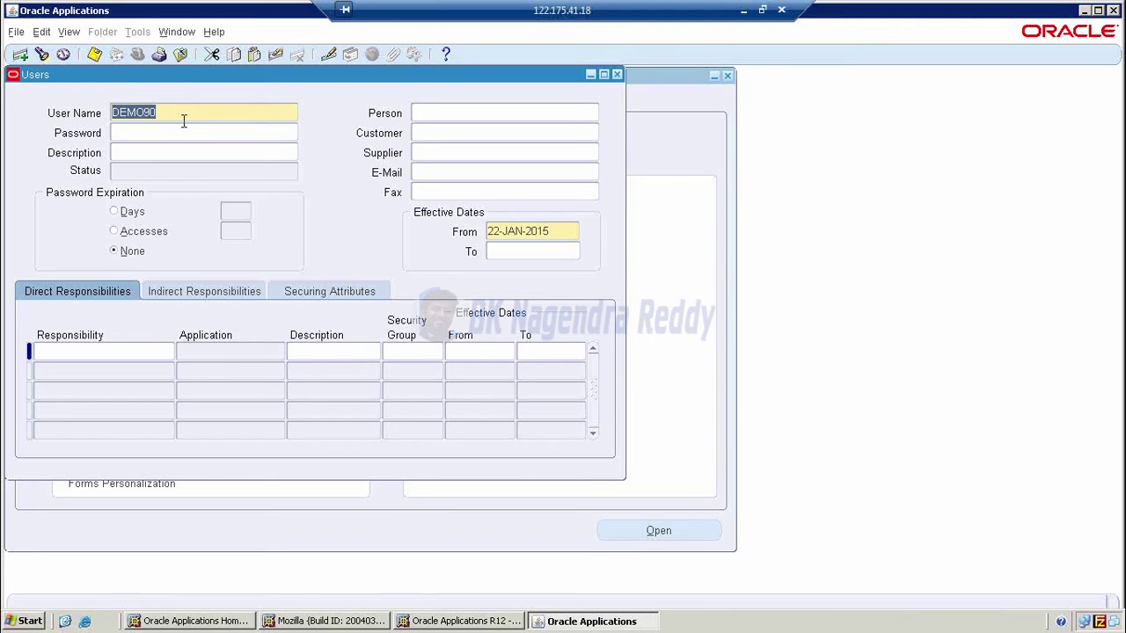
pyautogui.click(82, 356)
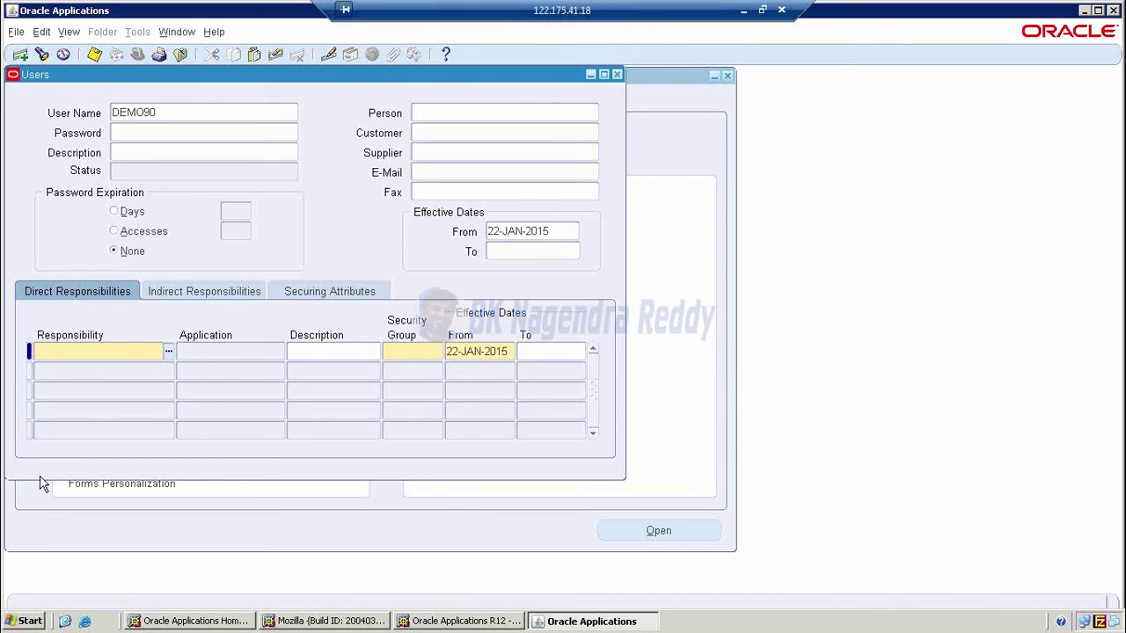
pyautogui.click(167, 354)
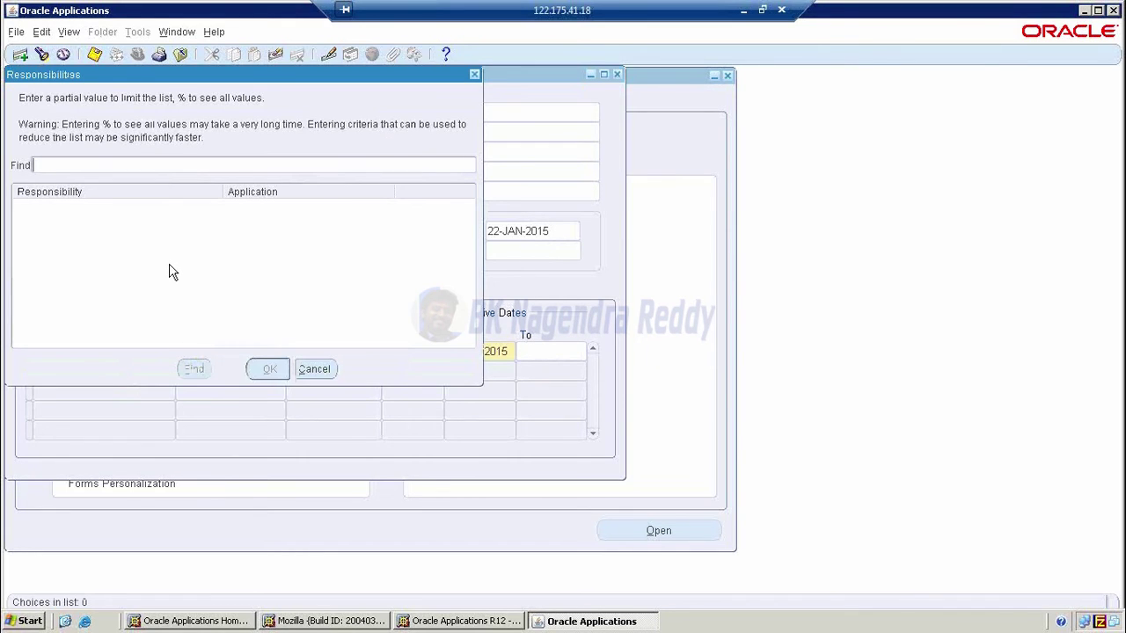
pyautogui.write('%')
pyautogui.click(193, 370)
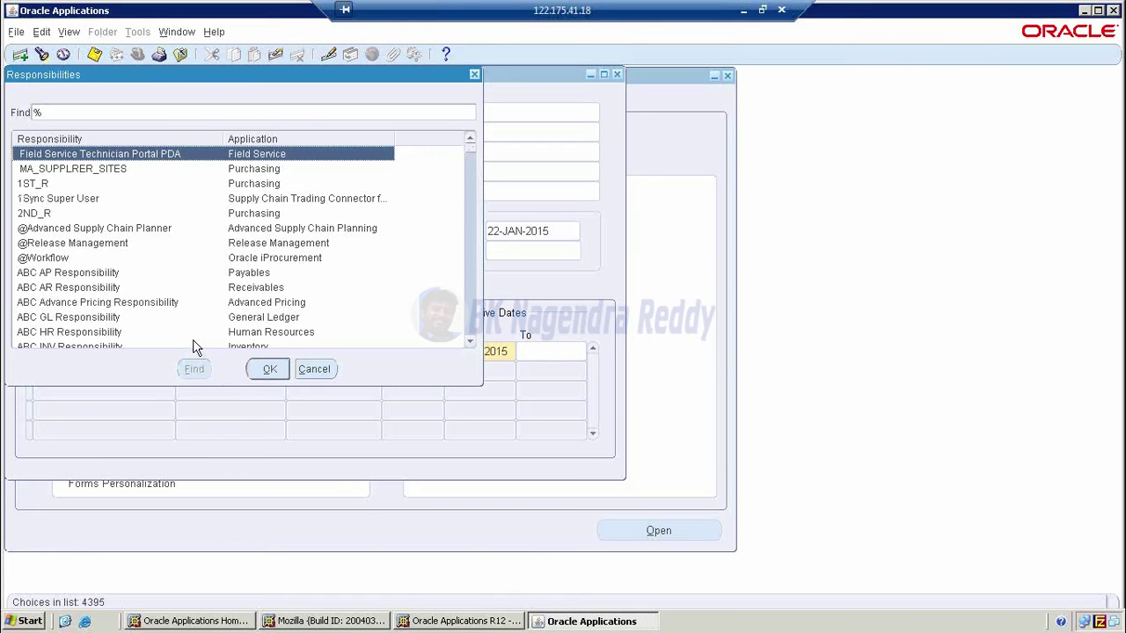
pyautogui.write('system Administrat')
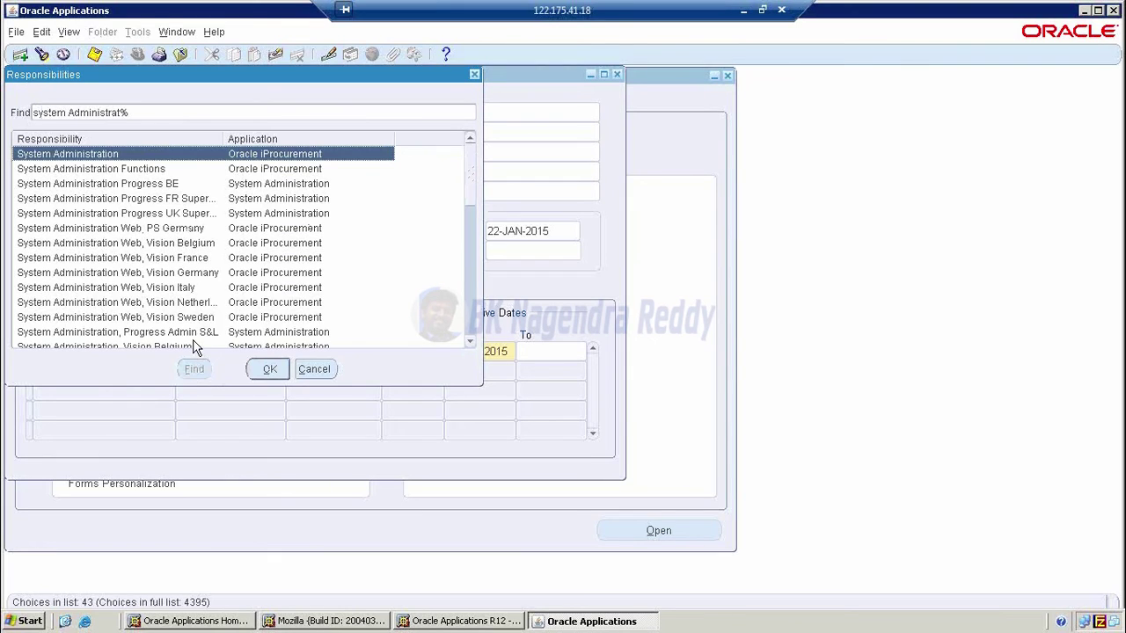
pyautogui.write('or')
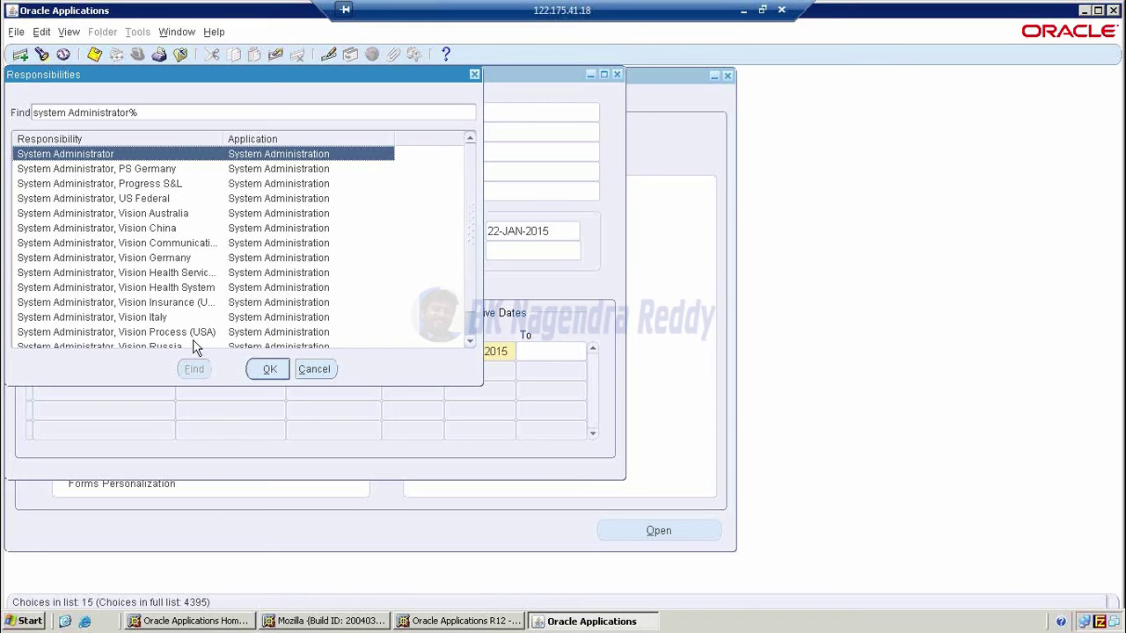
pyautogui.click(314, 371)
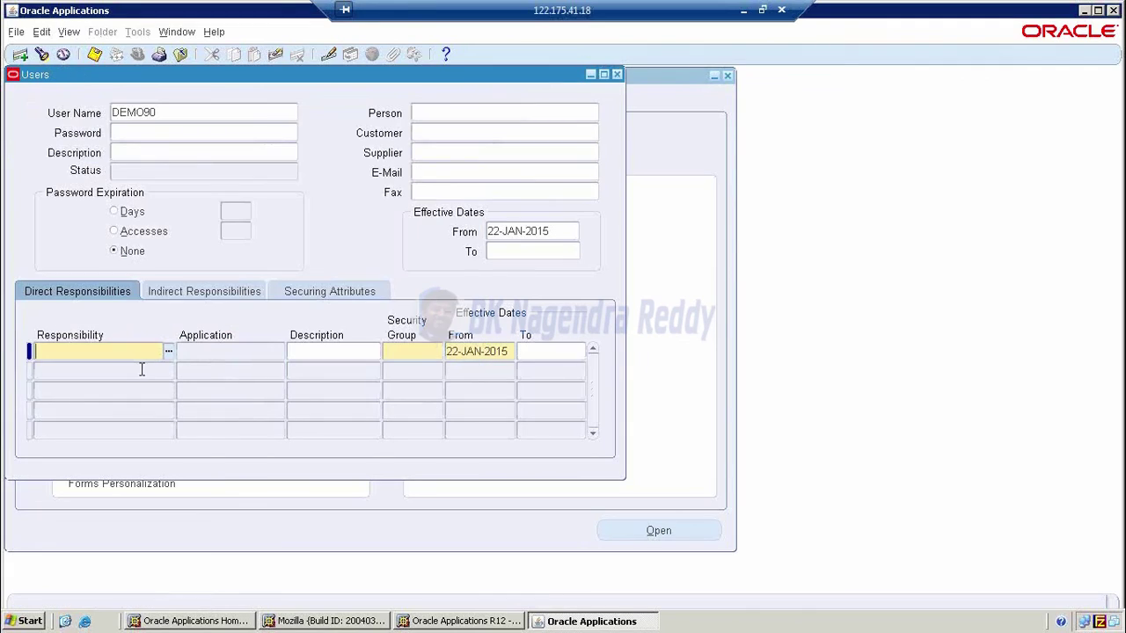
# Assign DEMO90 the System Administrator responsibility via the system Administrator% lookup.
pyautogui.write('system Administrat')
pyautogui.press('Tab')
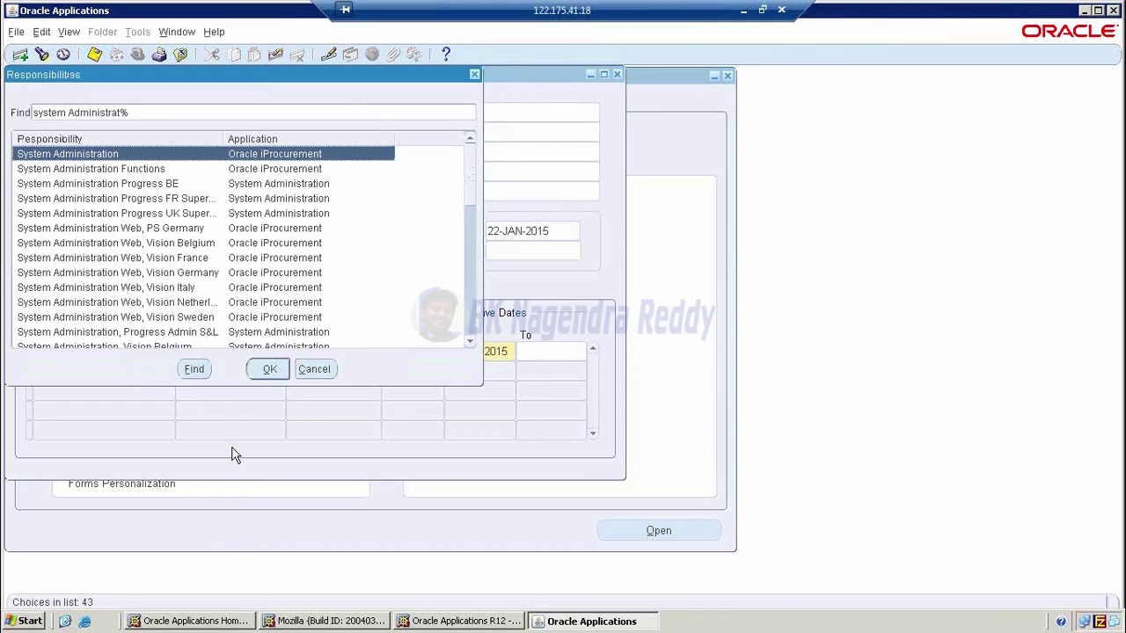
pyautogui.write('or')
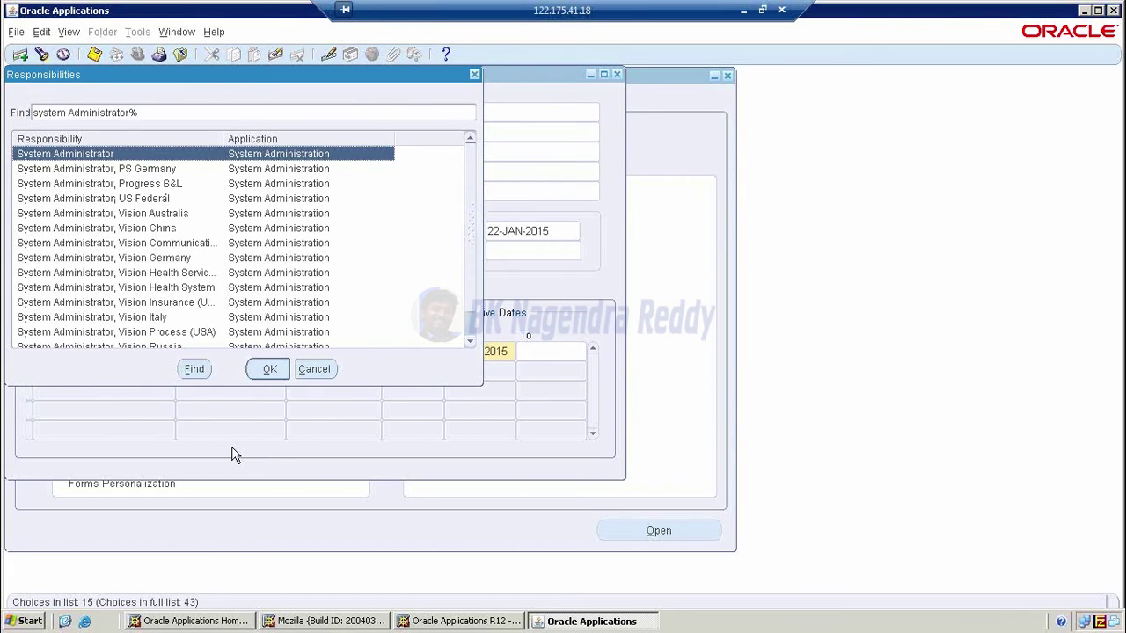
pyautogui.click(271, 370)
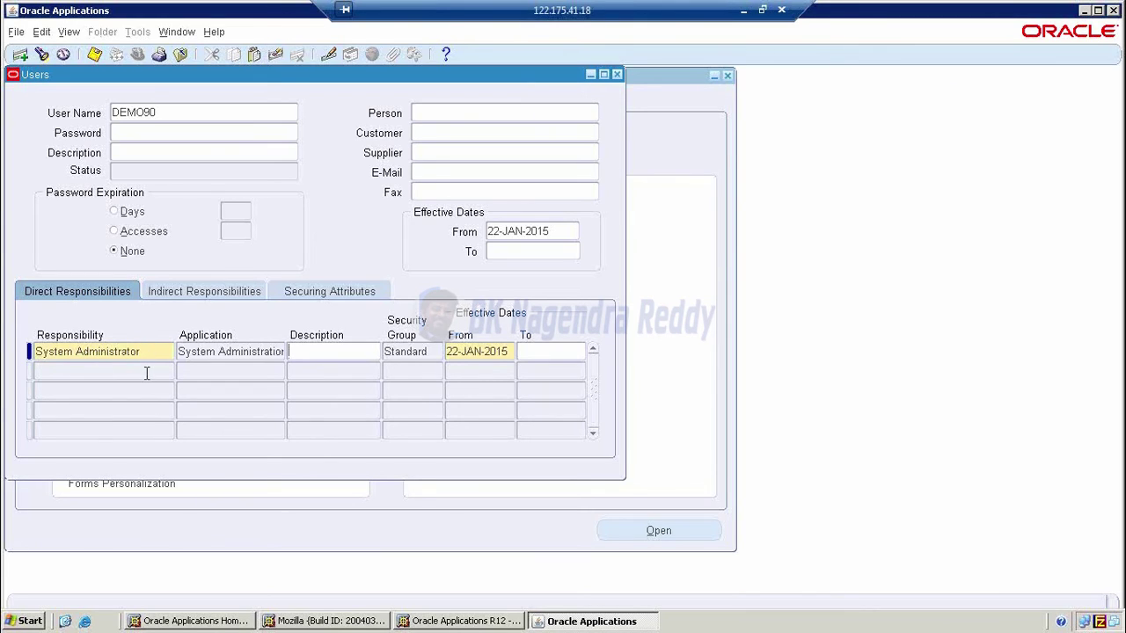
# Start a second responsibility row and look up responsibilities matching app.
pyautogui.click(147, 373)
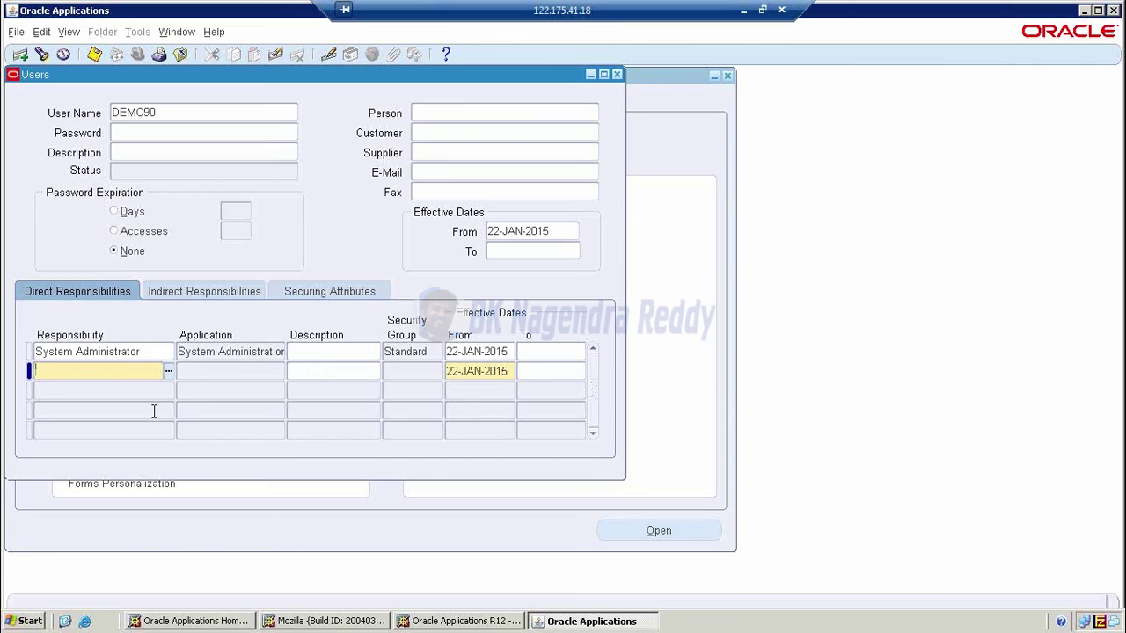
pyautogui.write('app')
pyautogui.press('Tab')
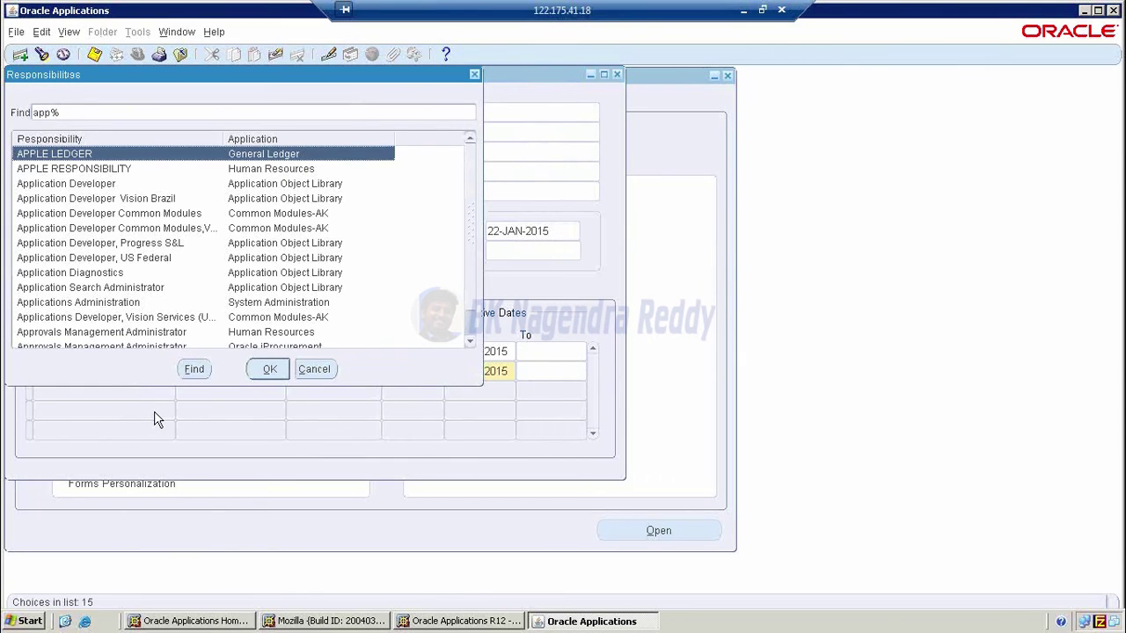
# Choose Application Developer for the second row and save the DEMO90 user record.
pyautogui.press('Down')
pyautogui.press('Down')
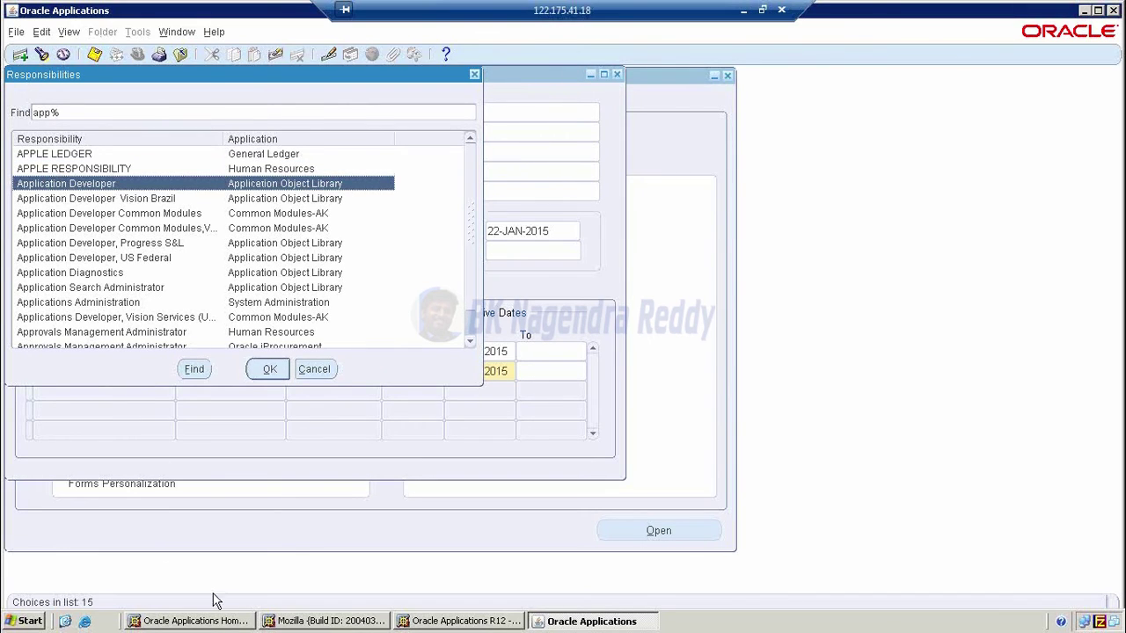
pyautogui.click(276, 373)
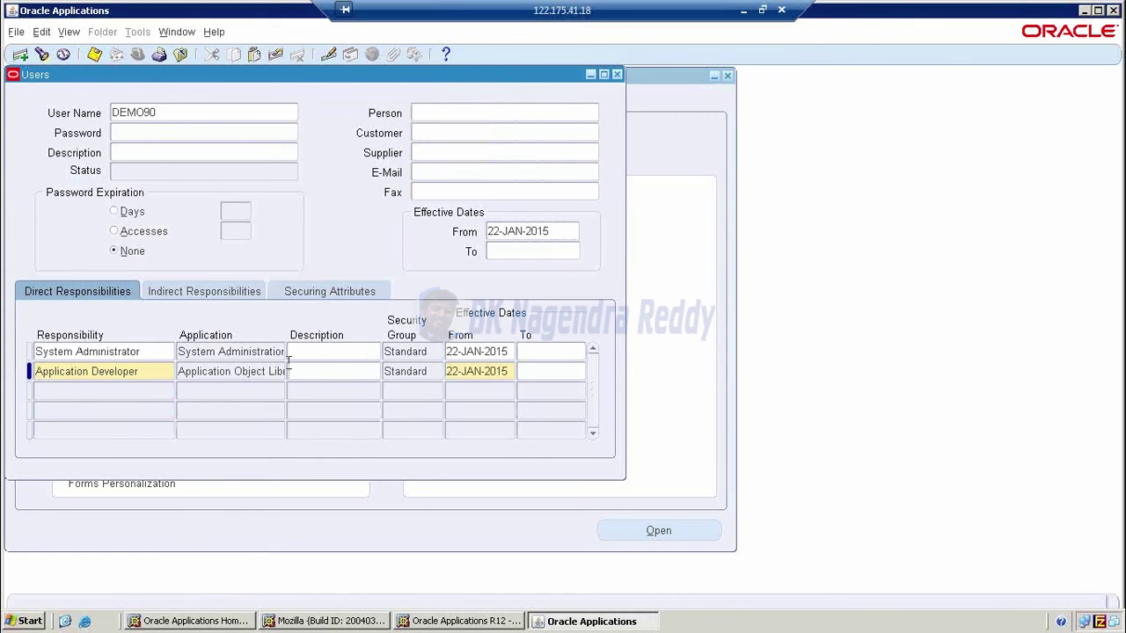
pyautogui.click(94, 54)
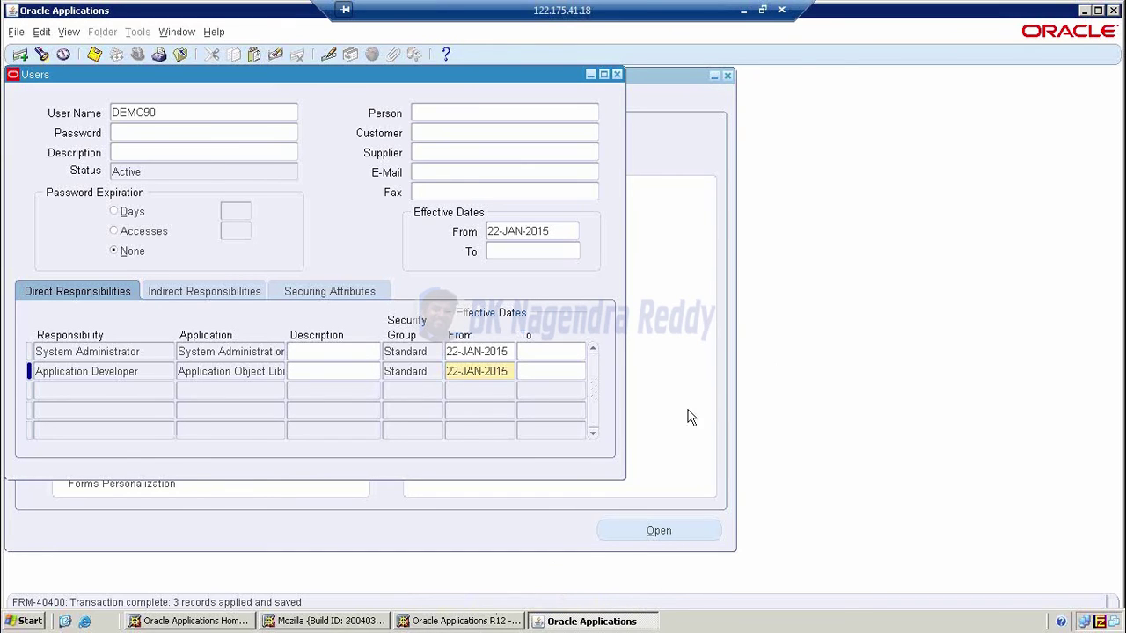
# Close the Forms launcher window and confirm exiting Oracle Applications.
pyautogui.click(213, 624)
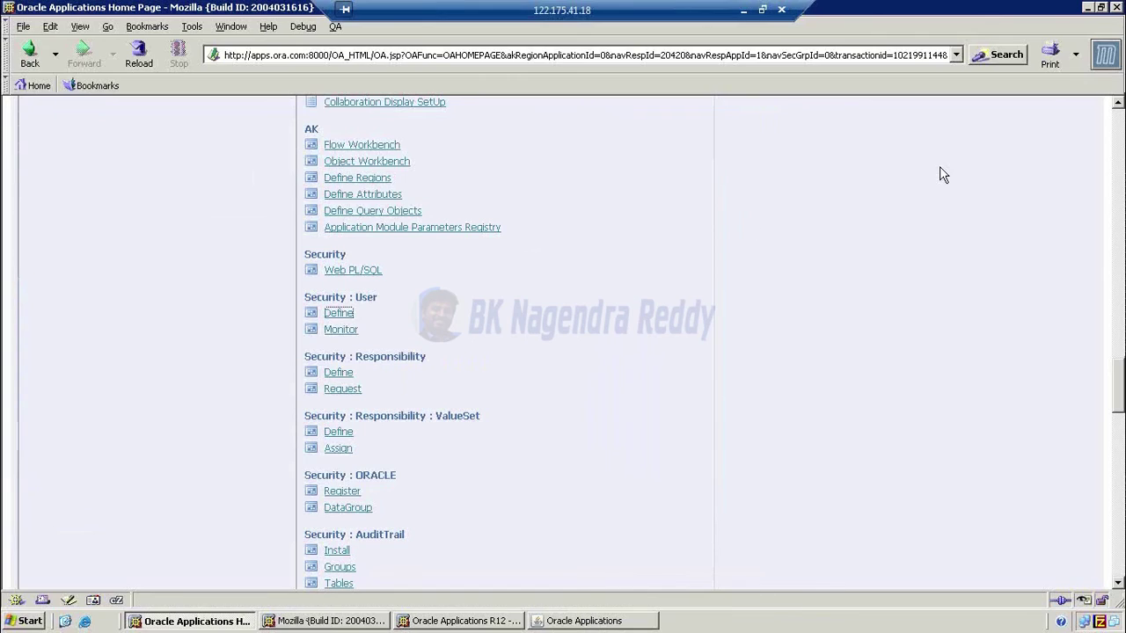
pyautogui.scroll(15, 977, 209)
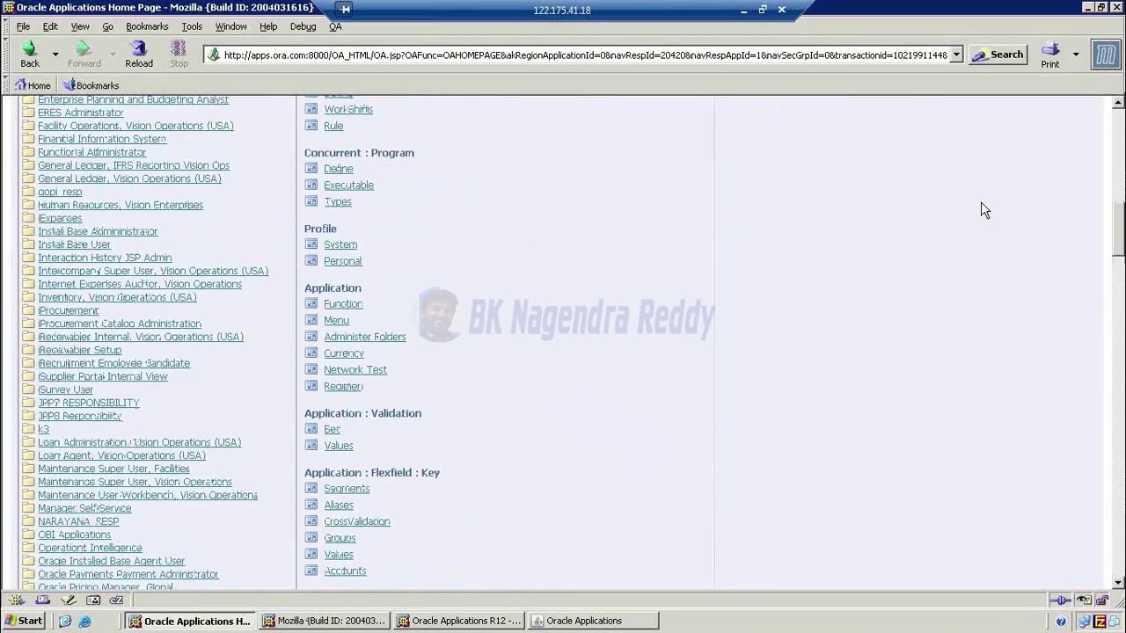
pyautogui.scroll(10, 981, 209)
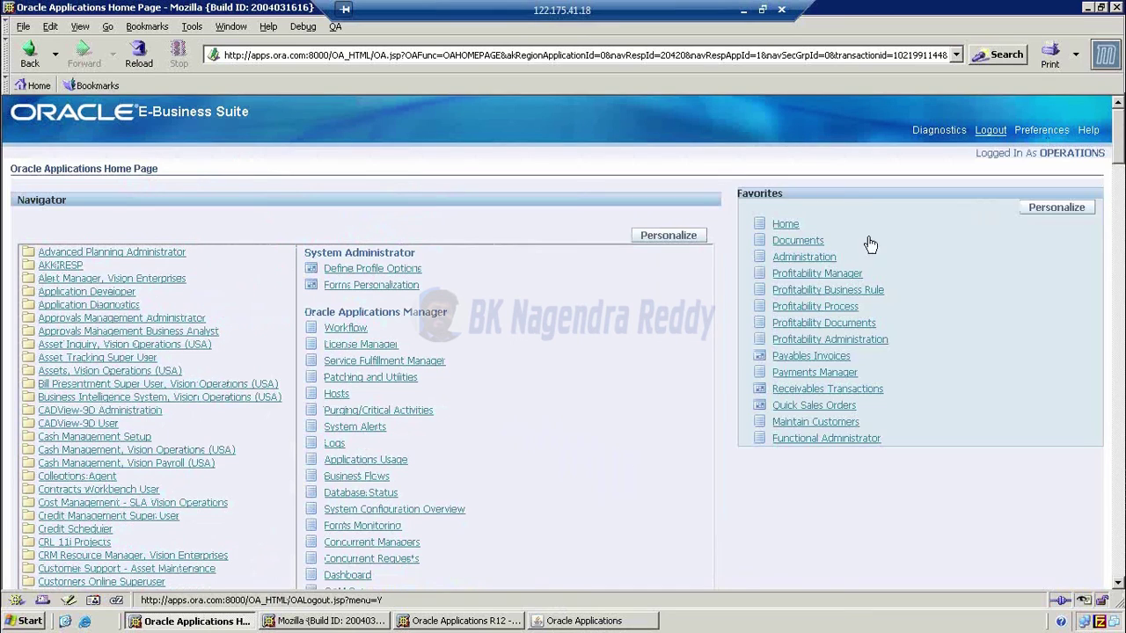
pyautogui.click(488, 621)
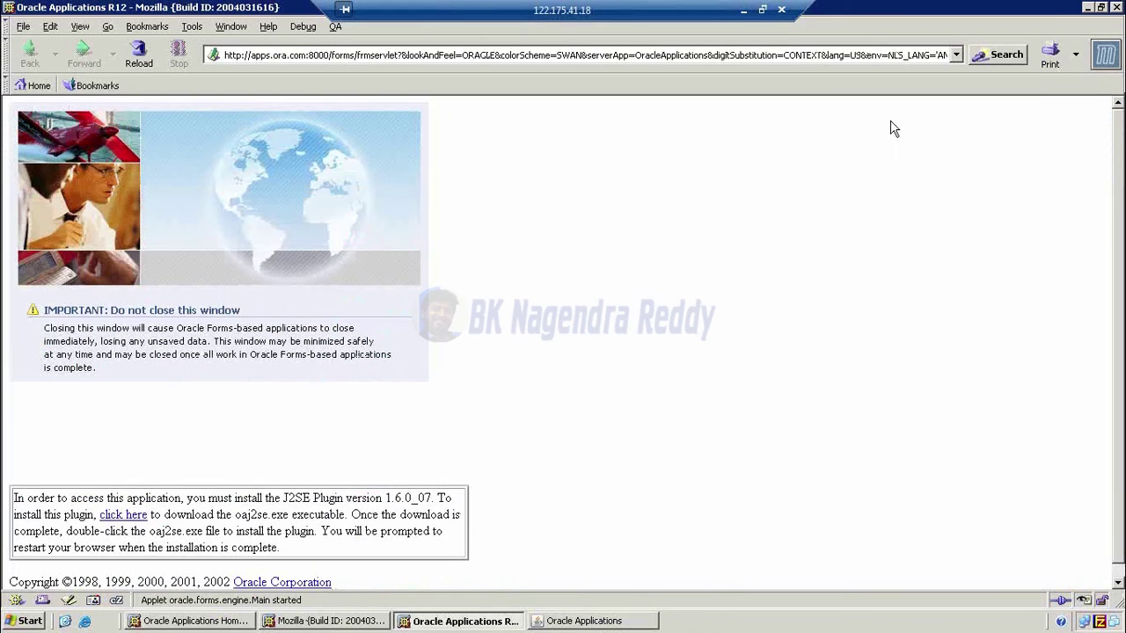
pyautogui.click(1116, 8)
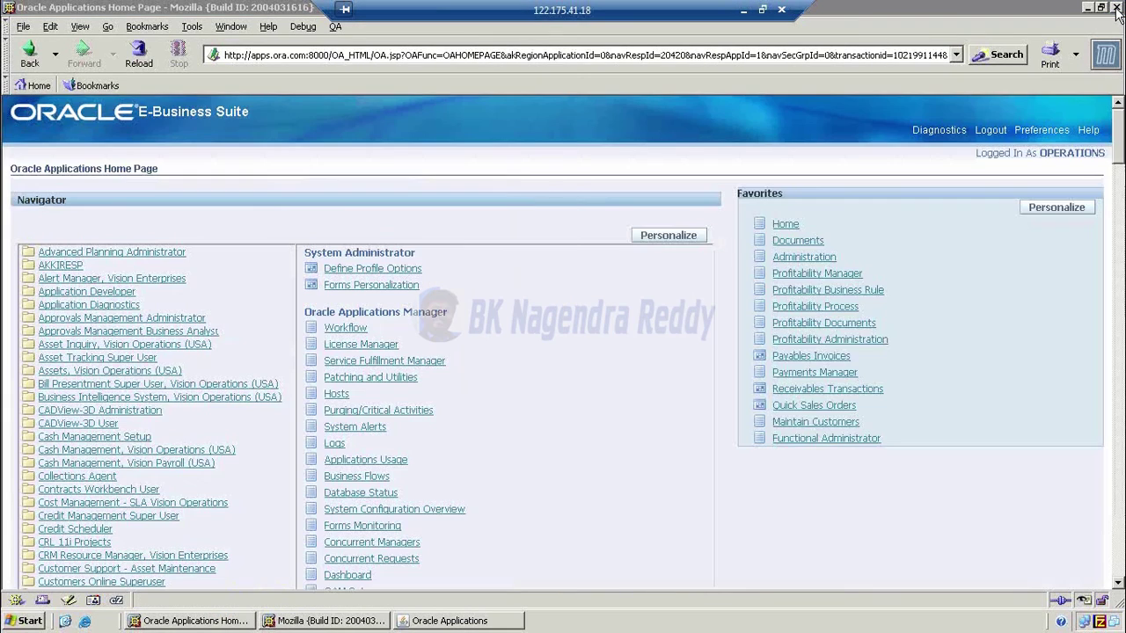
pyautogui.press('Return')
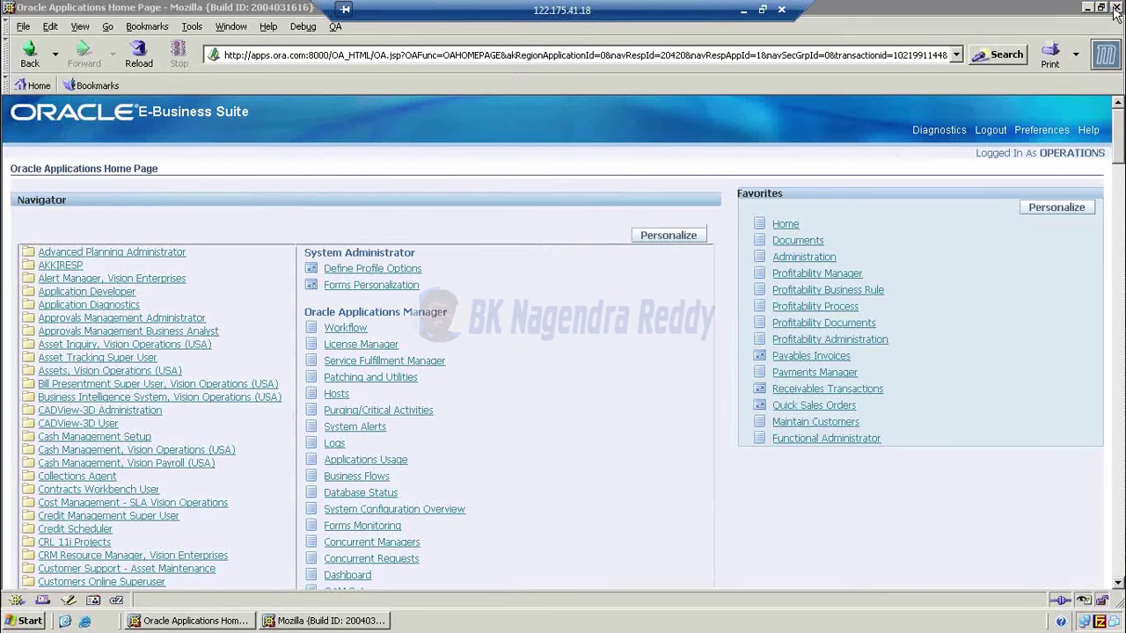
# Close the remaining Oracle browser windows and refresh the desktop.
pyautogui.click(1116, 8)
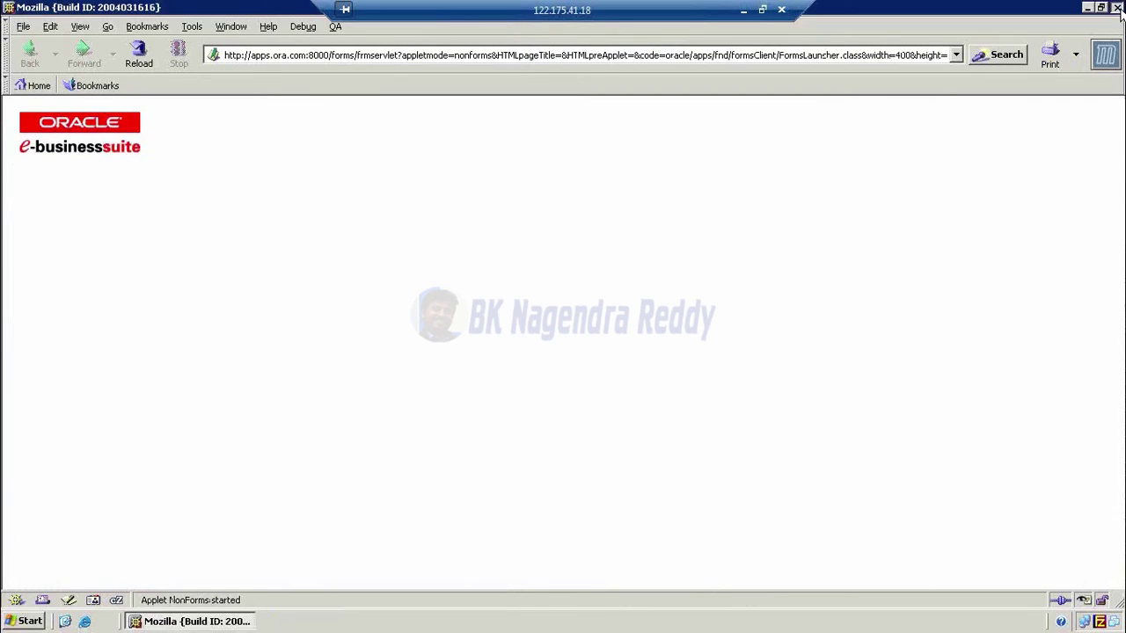
pyautogui.click(1117, 7)
pyautogui.rightClick(567, 175)
pyautogui.click(588, 194)
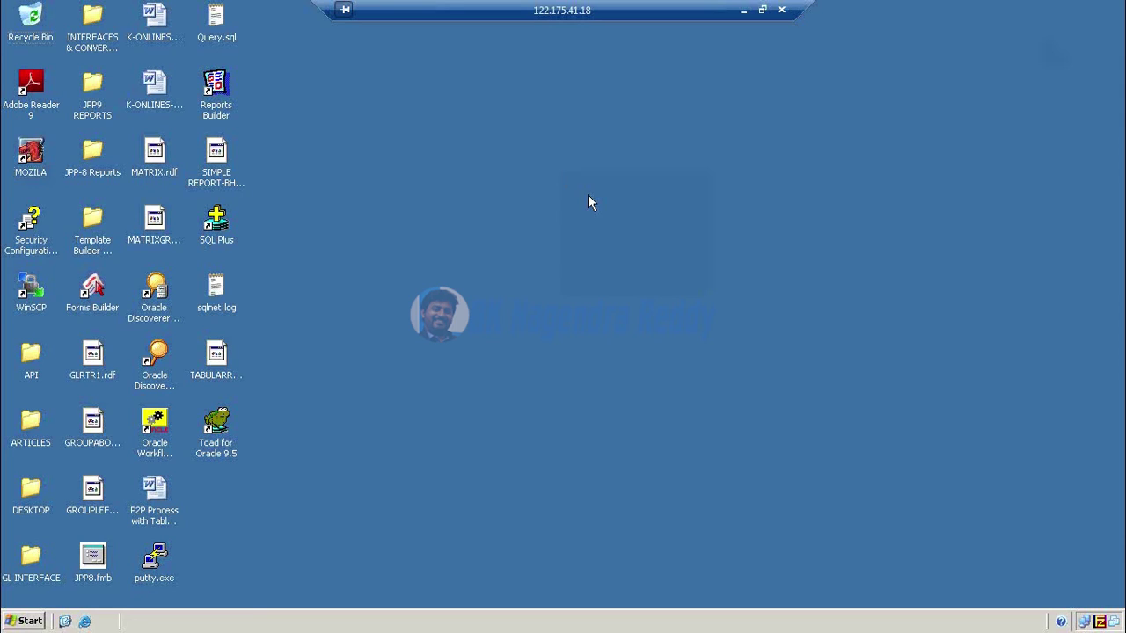
# Refresh the desktop and launch Mozilla to reach the Oracle login page.
pyautogui.rightClick(492, 144)
pyautogui.click(507, 167)
pyautogui.doubleClick(31, 162)
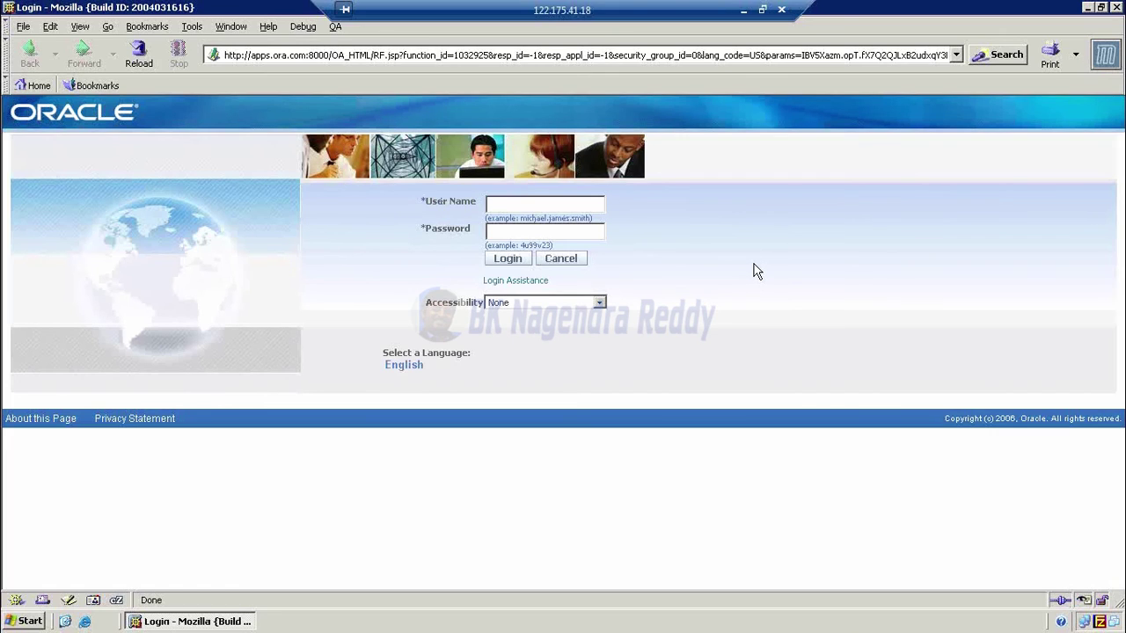
# Sign in to Oracle E-Business Suite as demo90 with its password.
pyautogui.write('demo90')
pyautogui.press('Tab')
pyautogui.write('******')
pyautogui.click(511, 266)
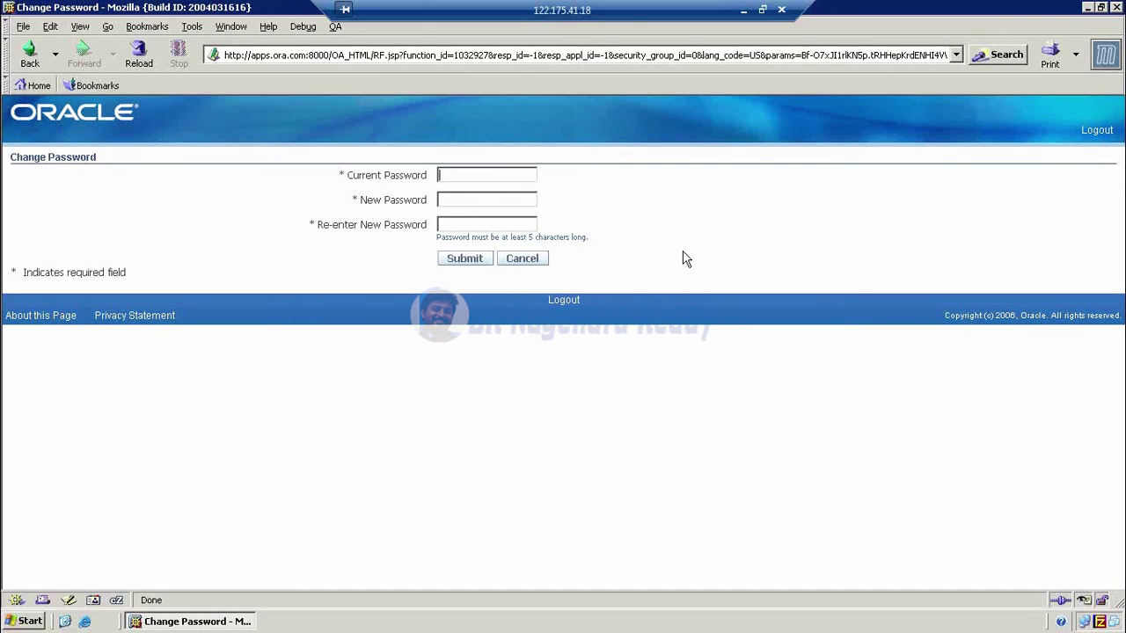
# Enter DEMO90's current password and the new password twice, and submit the change.
pyautogui.write('******')
pyautogui.press('Tab')
pyautogui.write('******')
pyautogui.press('Tab')
pyautogui.write('******')
pyautogui.click(479, 264)
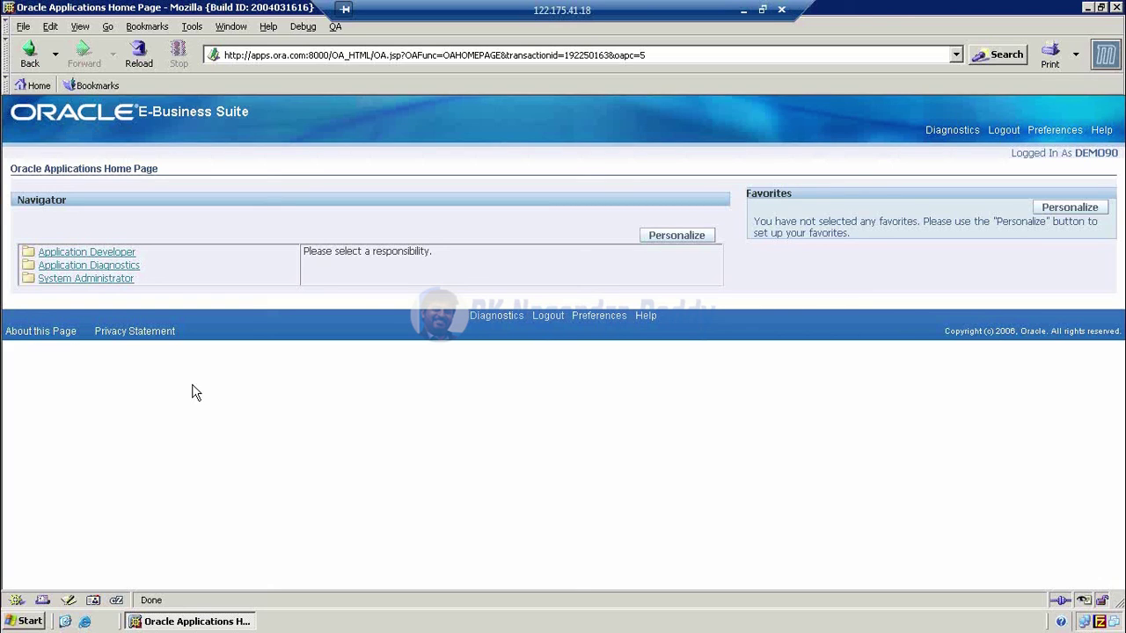
# Under System Administrator, open Security : User > Define to bring up the Users form.
pyautogui.click(81, 280)
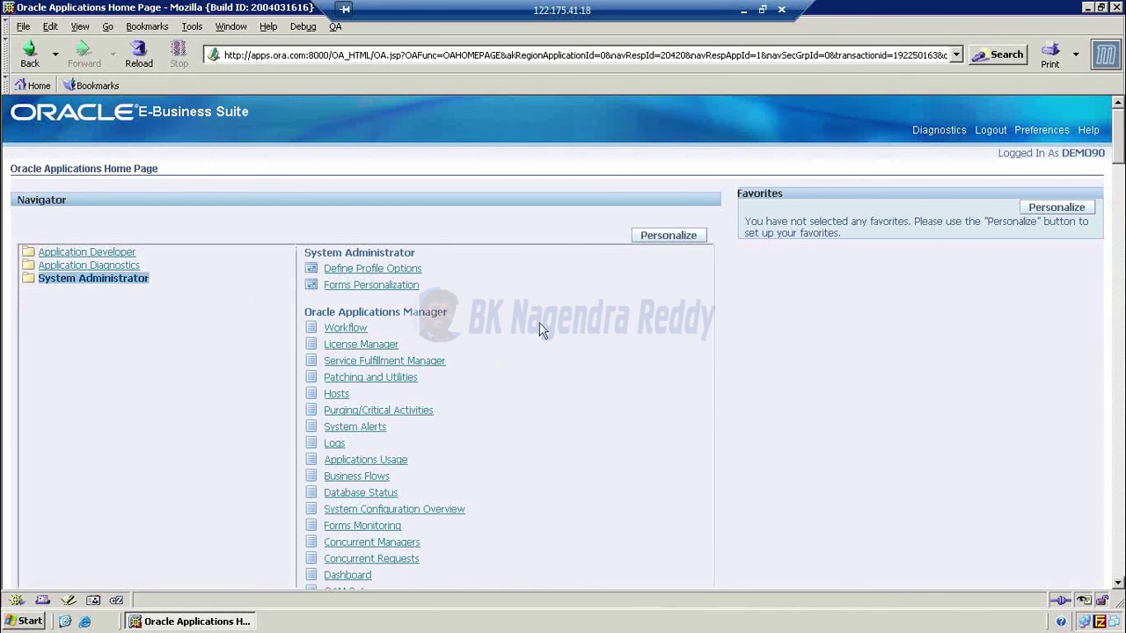
pyautogui.scroll(-15, 549, 335)
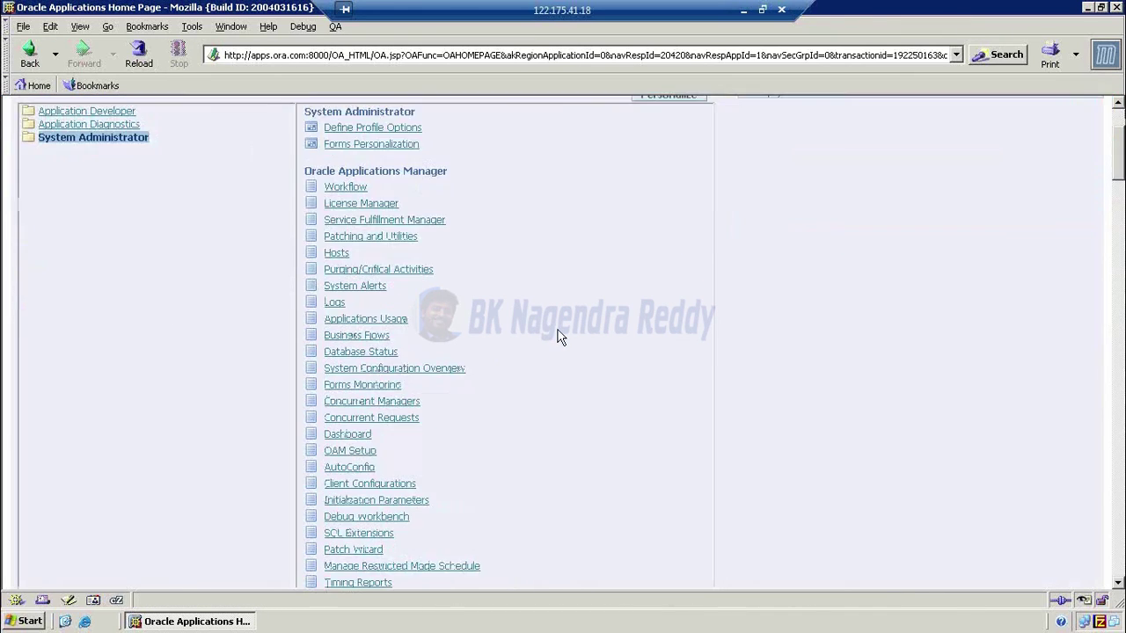
pyautogui.scroll(-15, 565, 339)
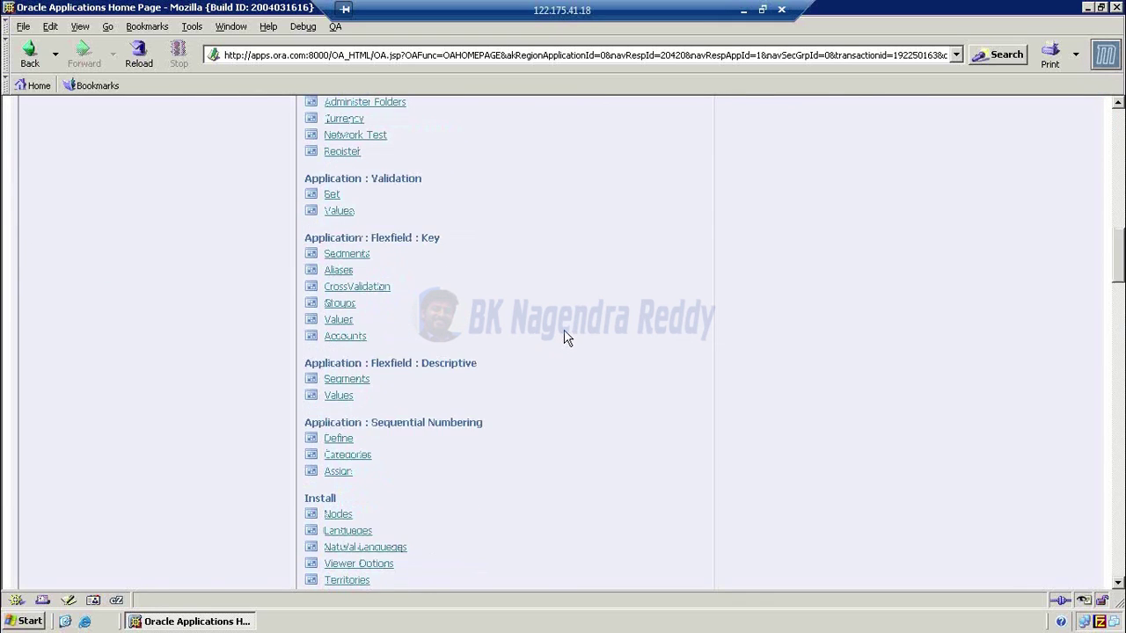
pyautogui.scroll(-15, 568, 336)
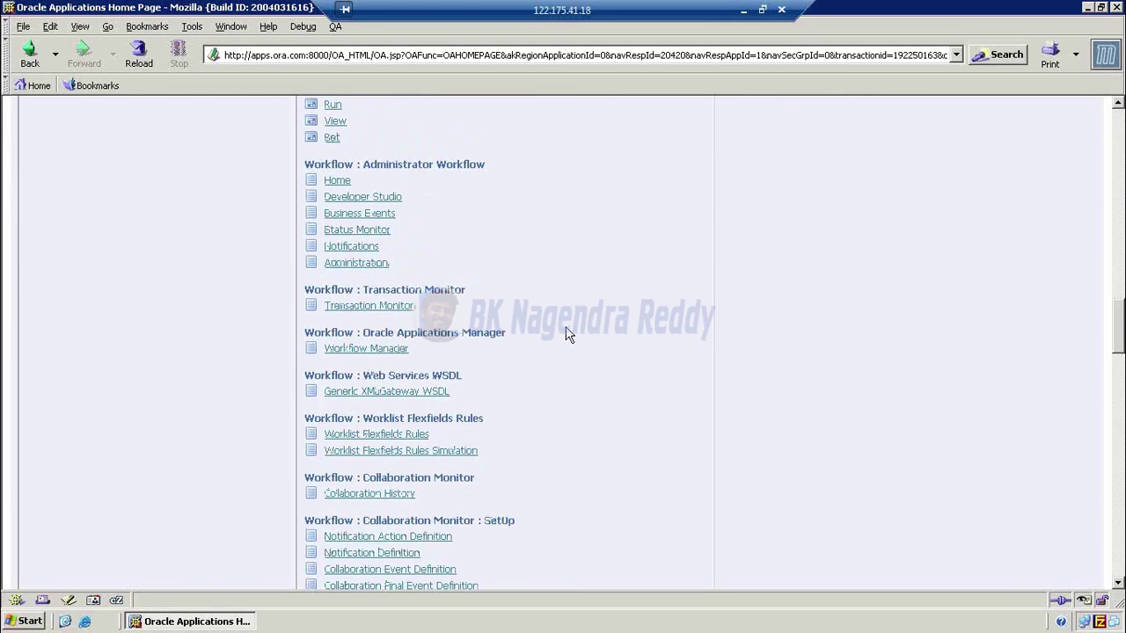
pyautogui.scroll(-2, 568, 335)
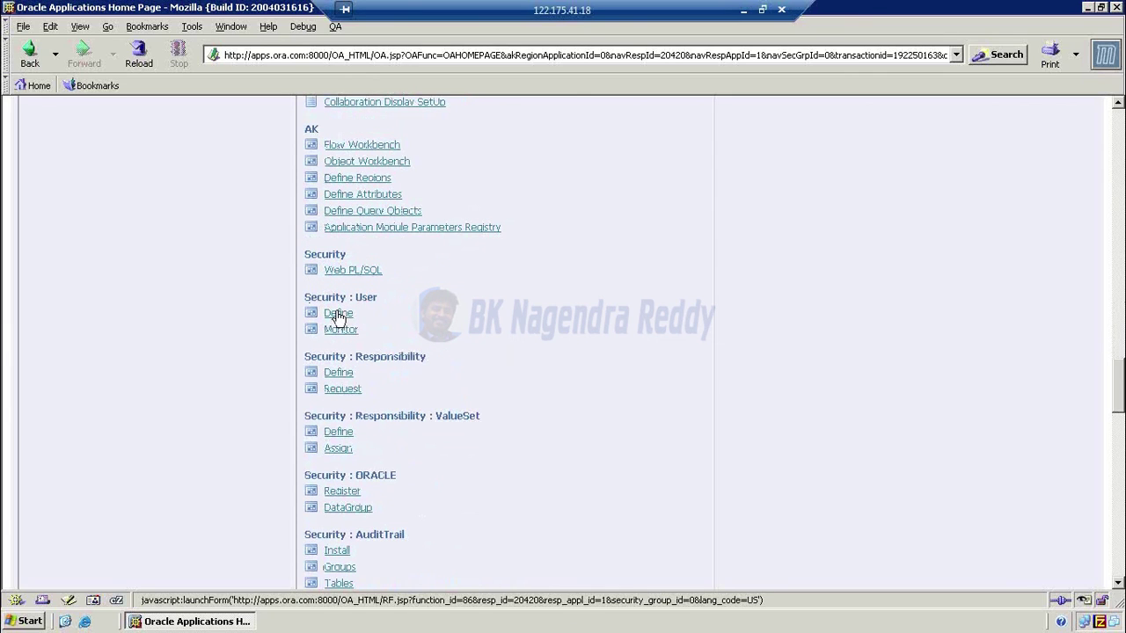
pyautogui.click(338, 315)
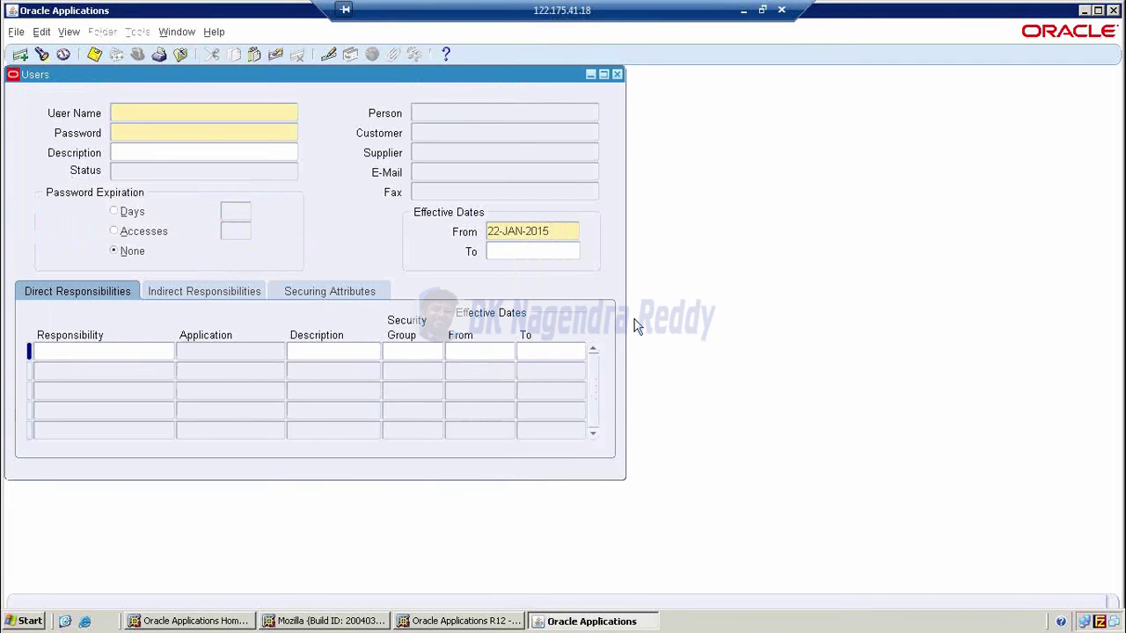
# Reopen the Users form via Security > User > Define, then show the desktop.
pyautogui.click(616, 74)
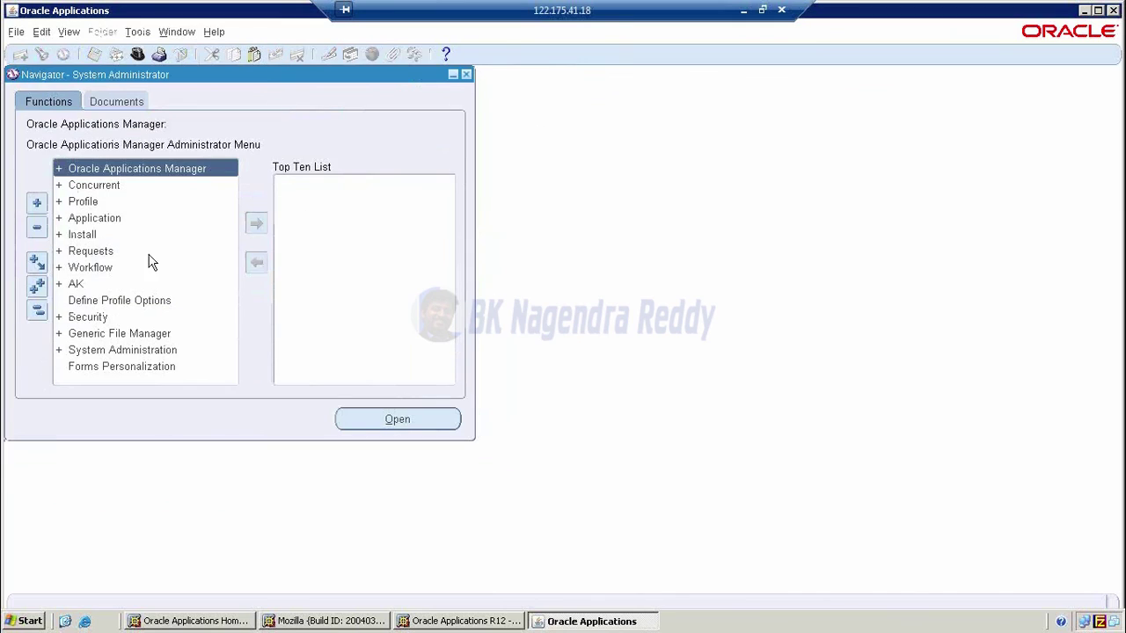
pyautogui.doubleClick(73, 317)
pyautogui.click(84, 334)
pyautogui.doubleClick(84, 334)
pyautogui.click(102, 350)
pyautogui.doubleClick(102, 350)
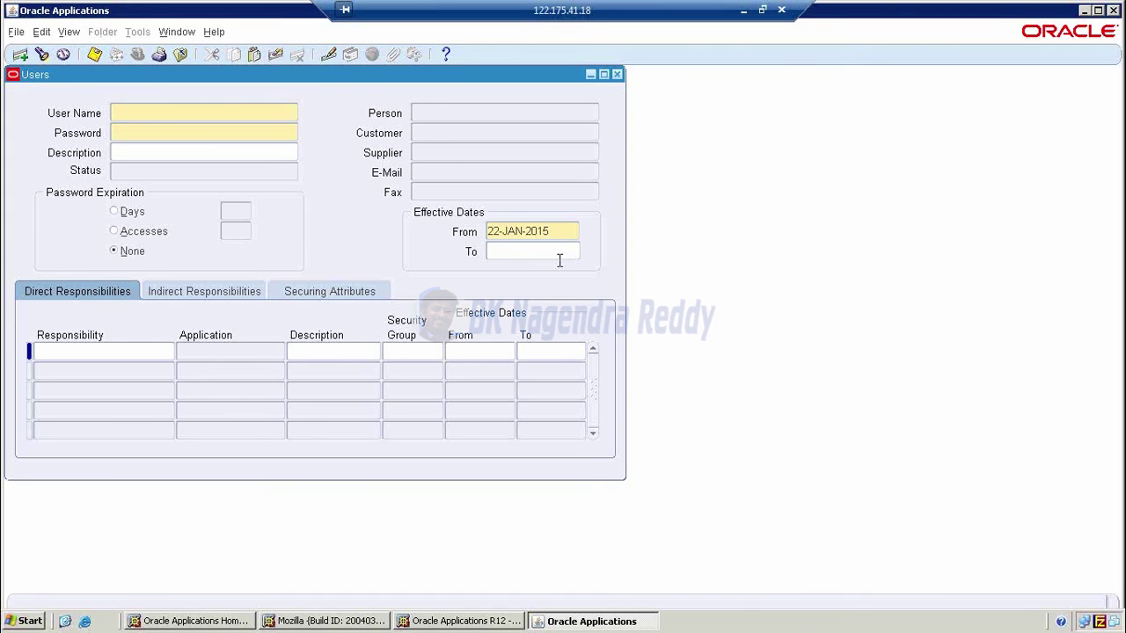
pyautogui.press('super+d')
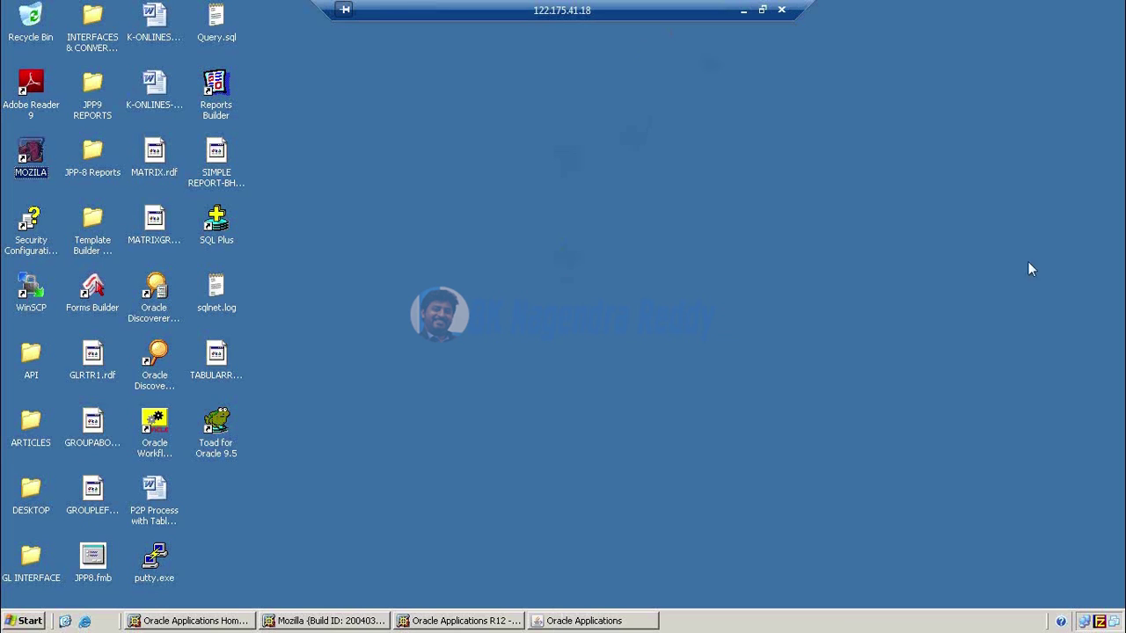
# Minimize the remote desktop session and bring up the Chrome window with the k-onlines.com site.
pyautogui.click(976, 213)
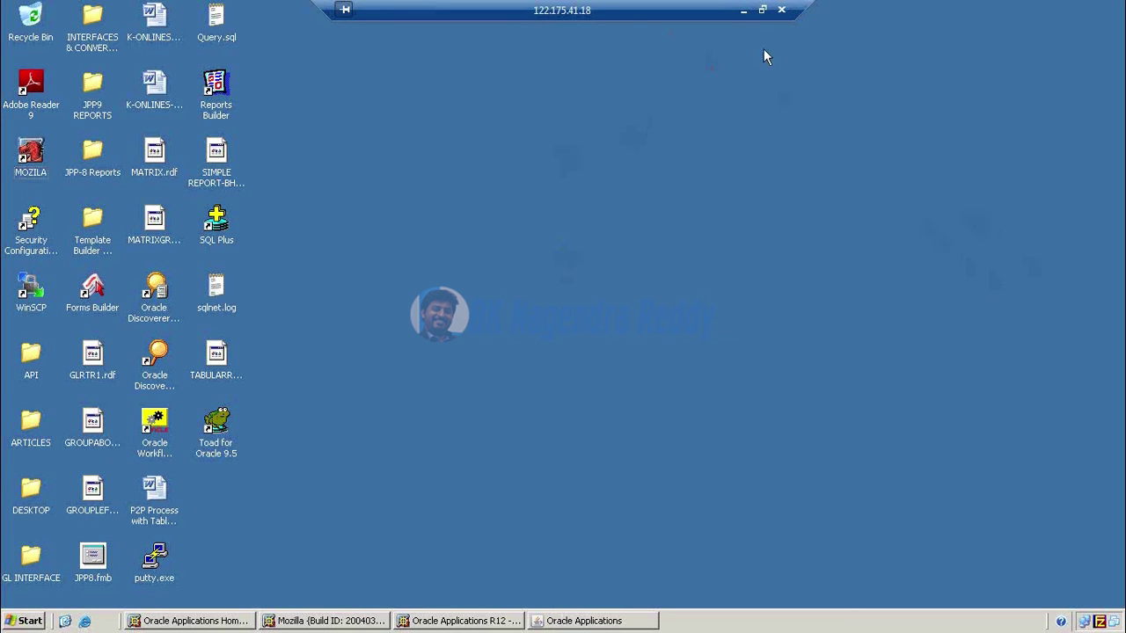
pyautogui.click(743, 11)
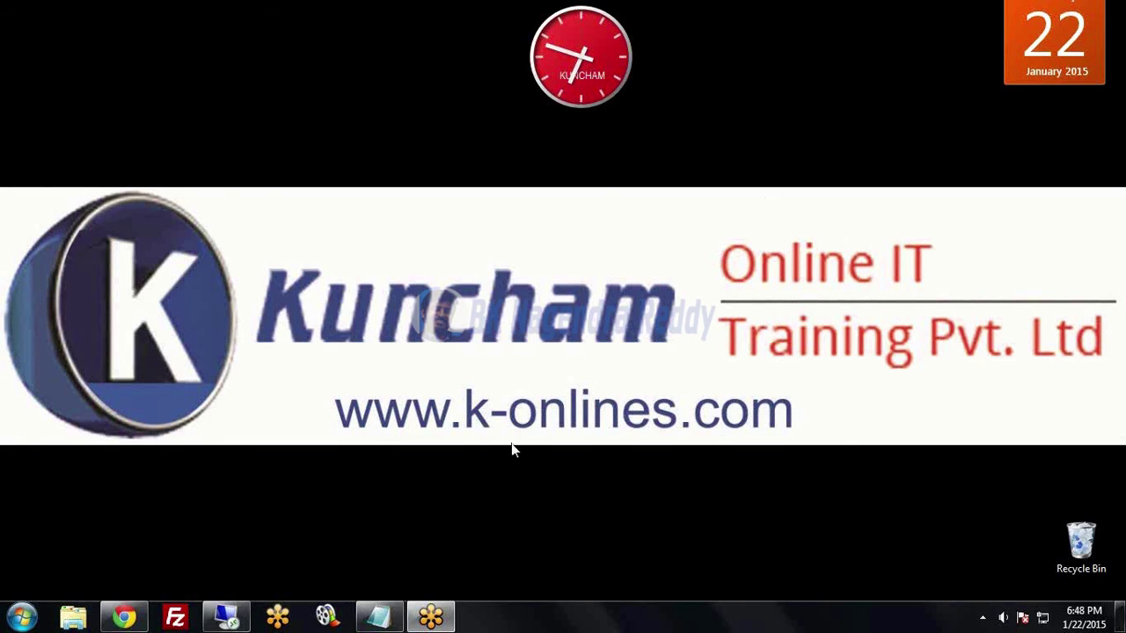
pyautogui.click(124, 621)
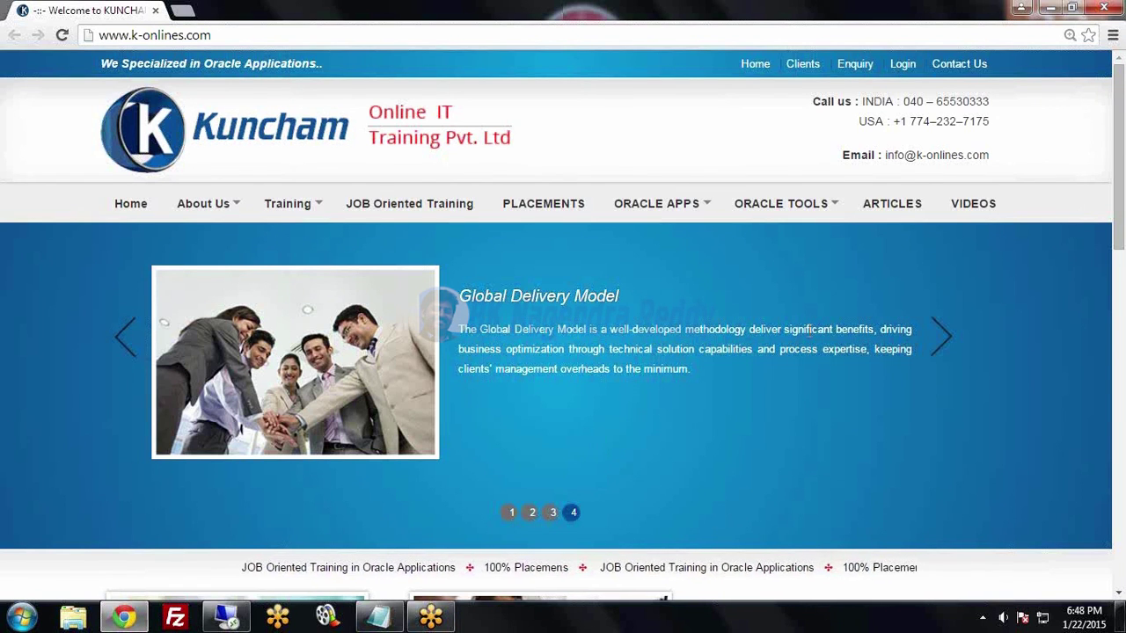